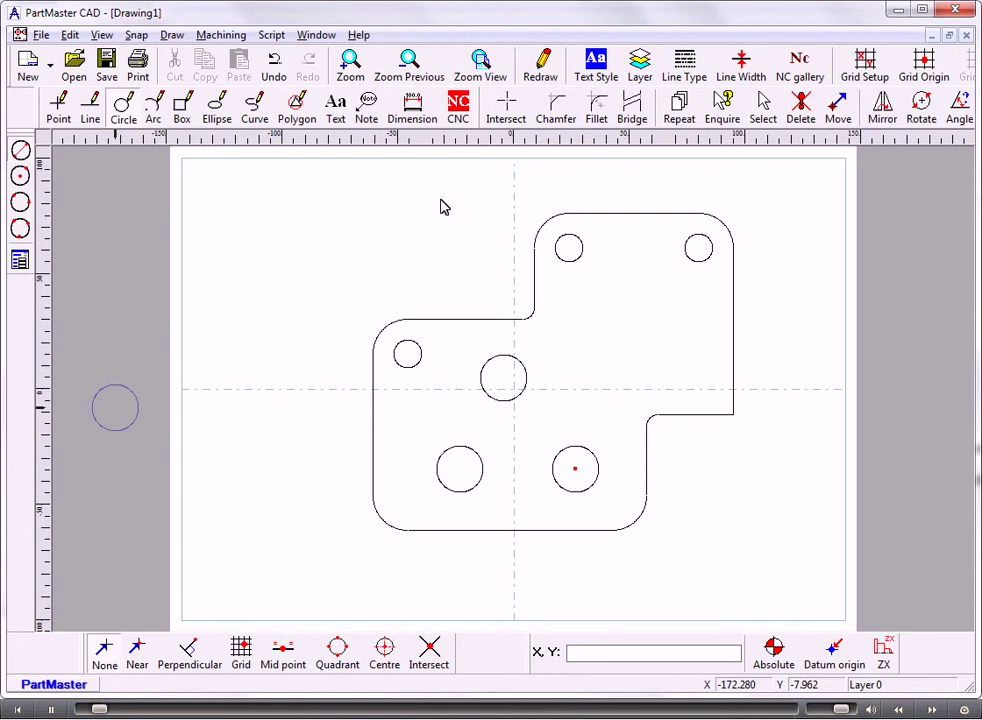
Show the NC tools and place the NC datum at the drawing origin in the middle of the part
left_click(458, 108)
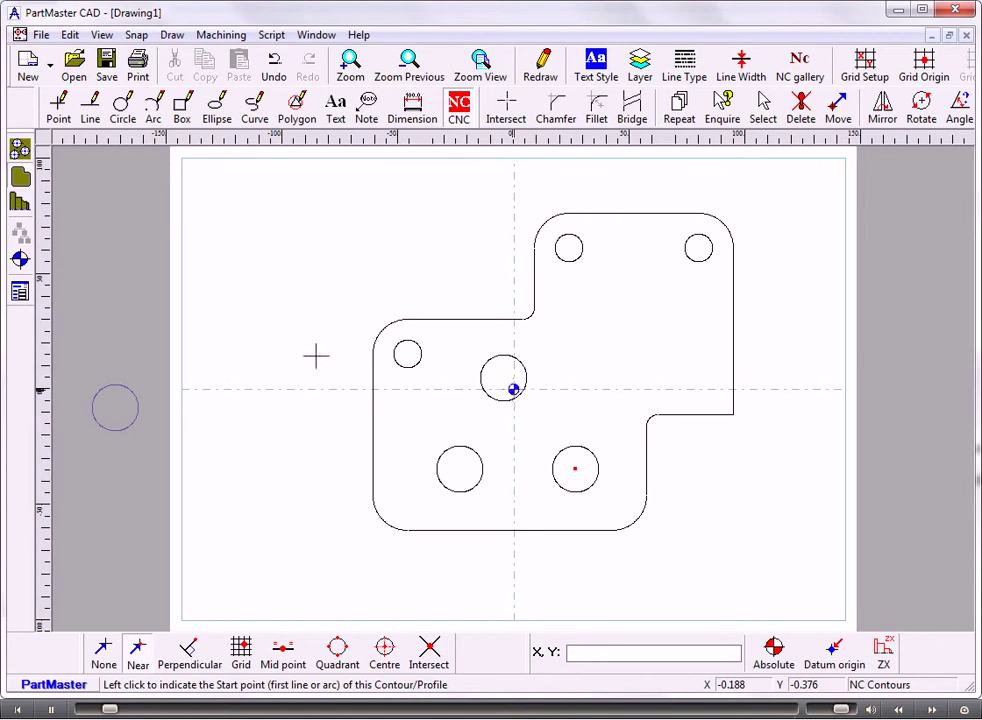
left_click(21, 259)
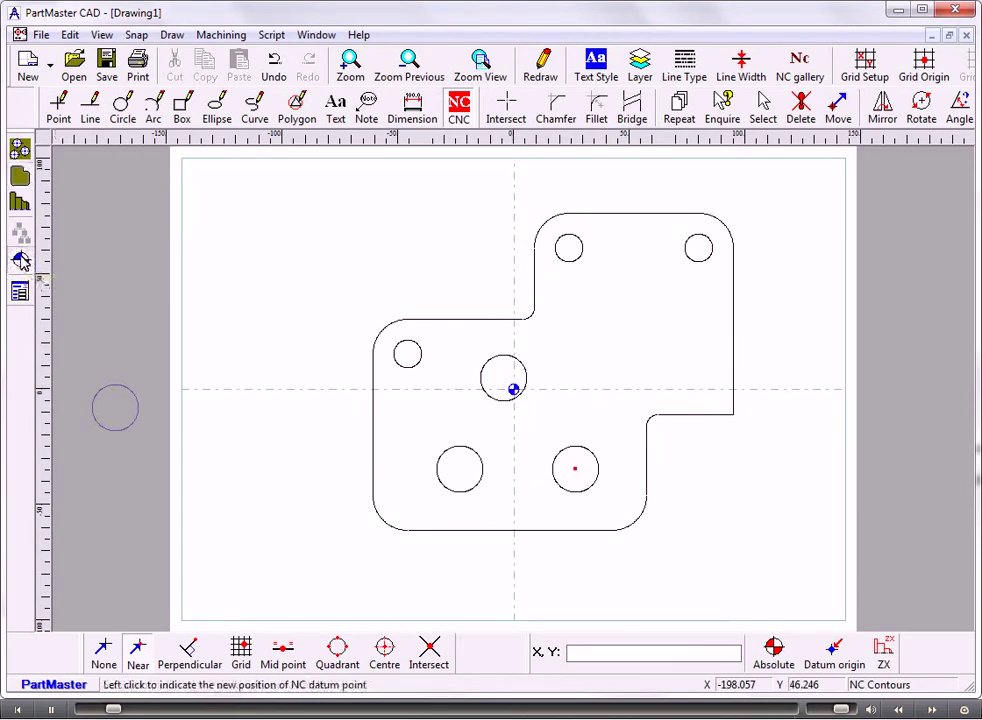
Start an NC contour with its start point on the bottom edge of the outer profile
left_click(20, 177)
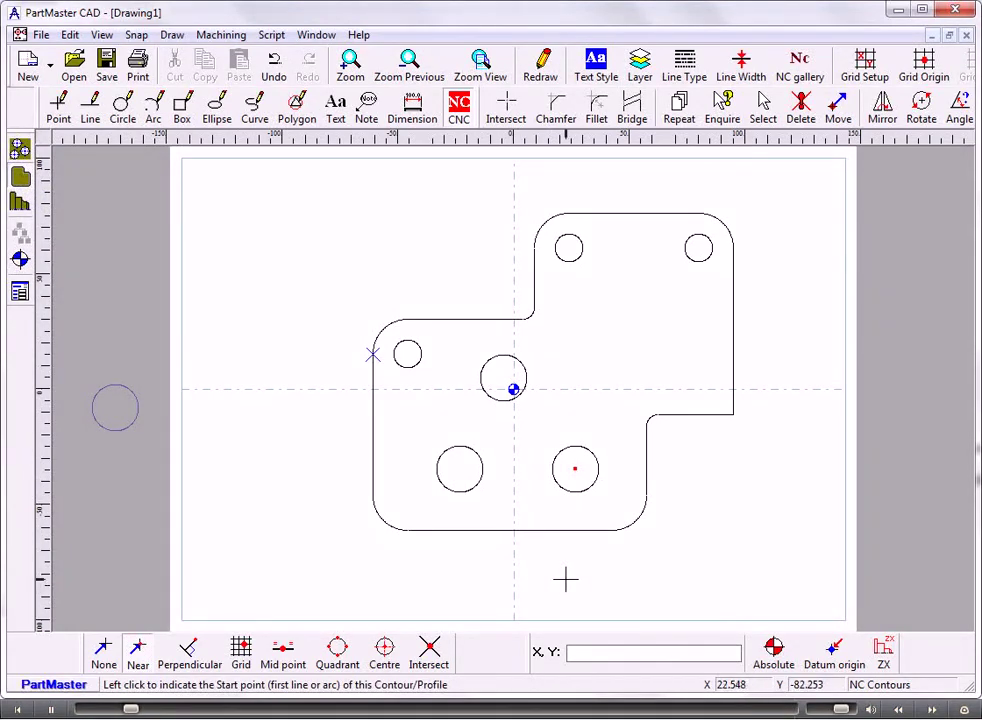
left_click(585, 533)
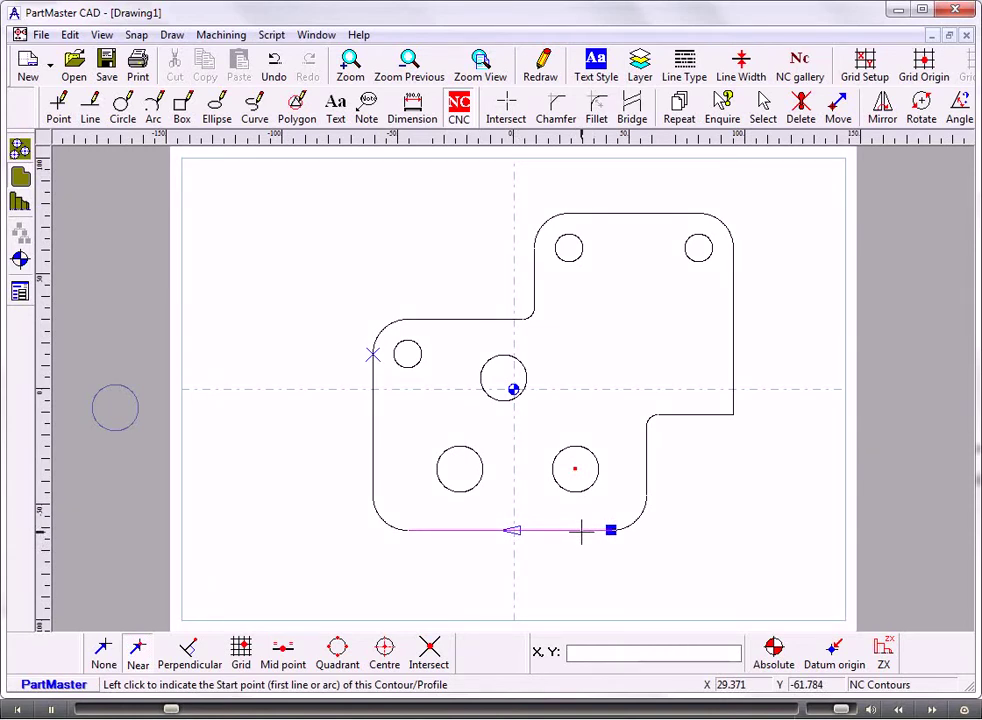
Close the outer contour at its start point as Con_0, with line thickness 1 and depth 10
left_click(581, 530)
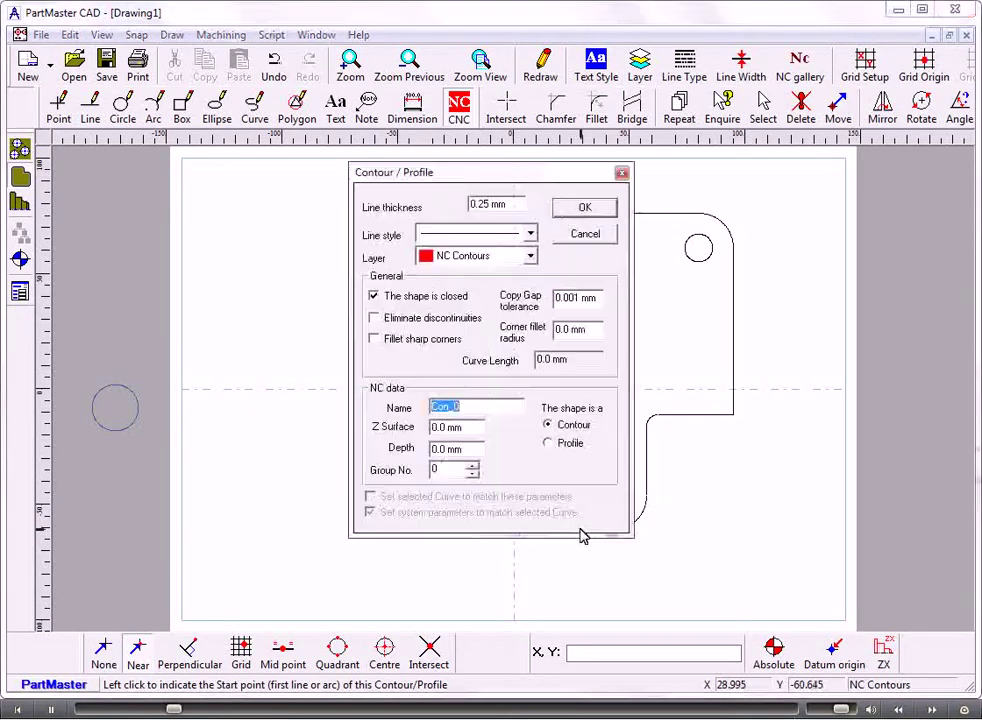
type("1")
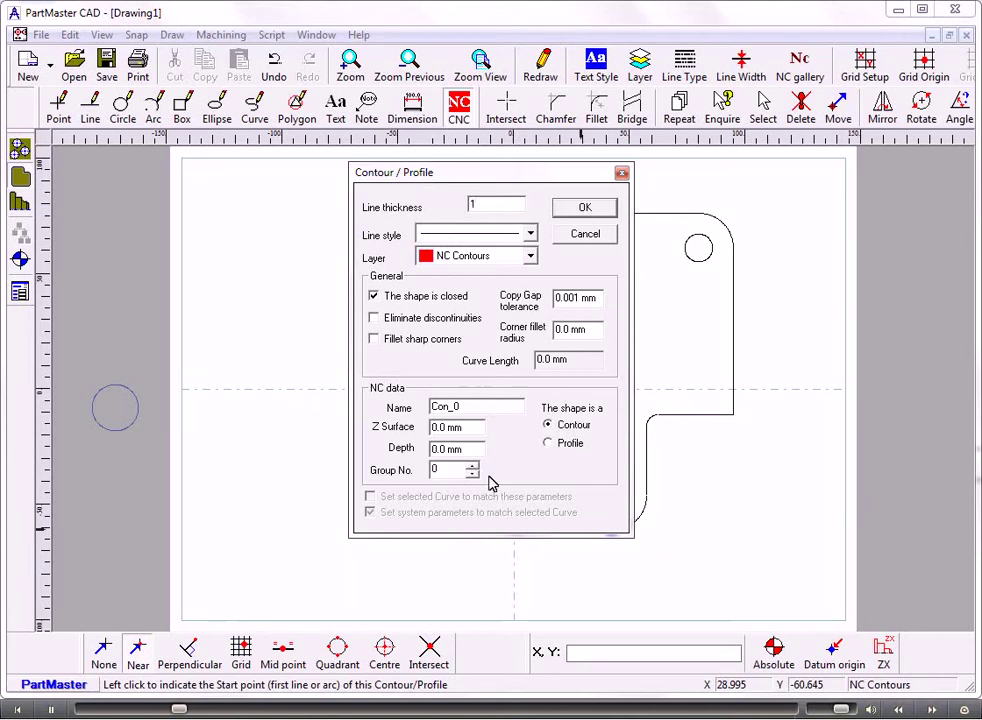
left_click_drag(462, 449, 400, 441)
type("10")
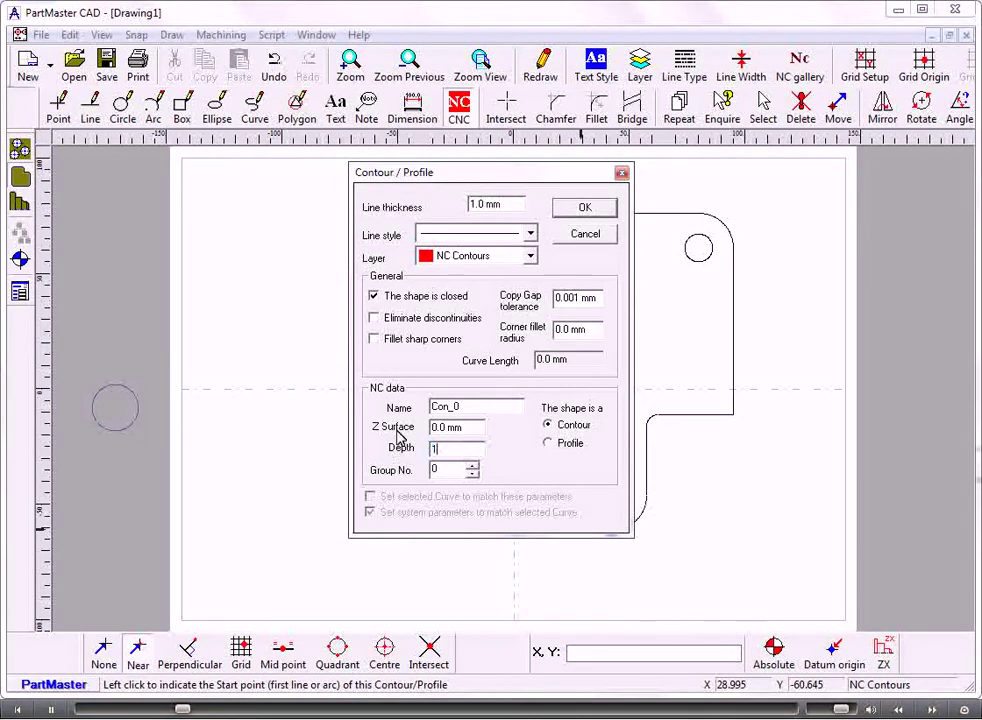
left_click(584, 210)
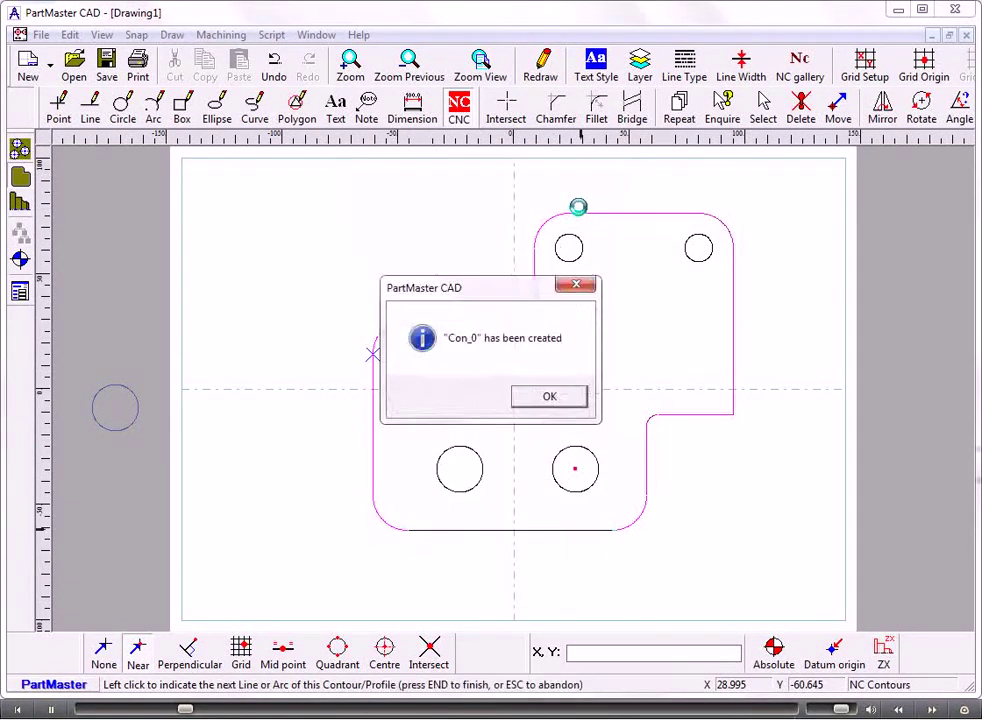
left_click(549, 399)
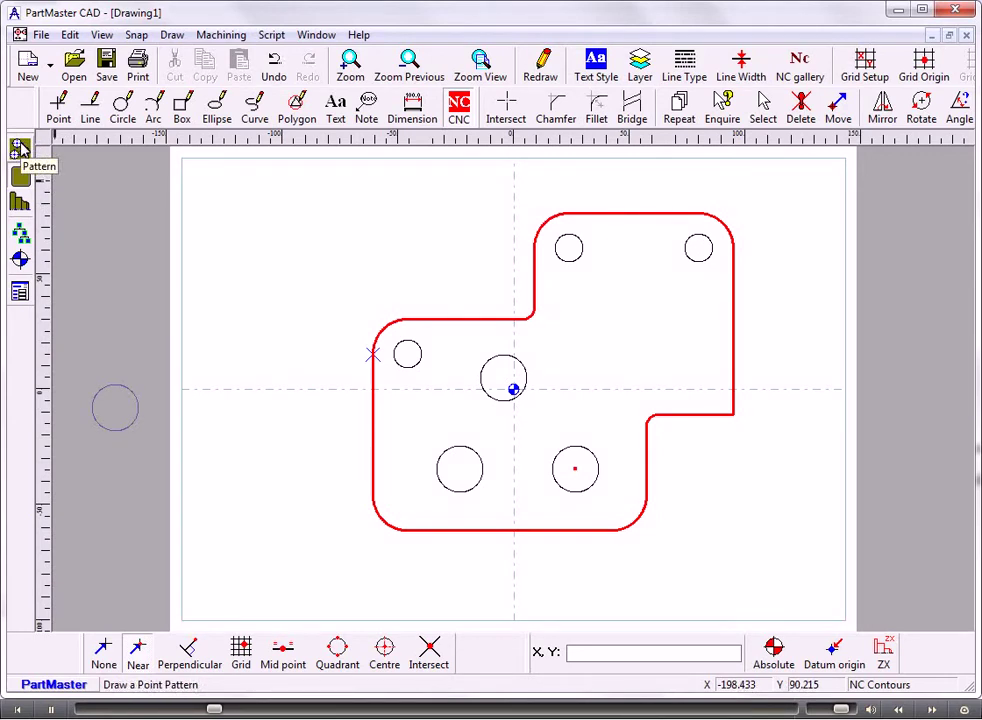
Set the point pattern depth to 5 and pick the small hole centres, from top-left to top-right, forming Pat_0
left_click(20, 147)
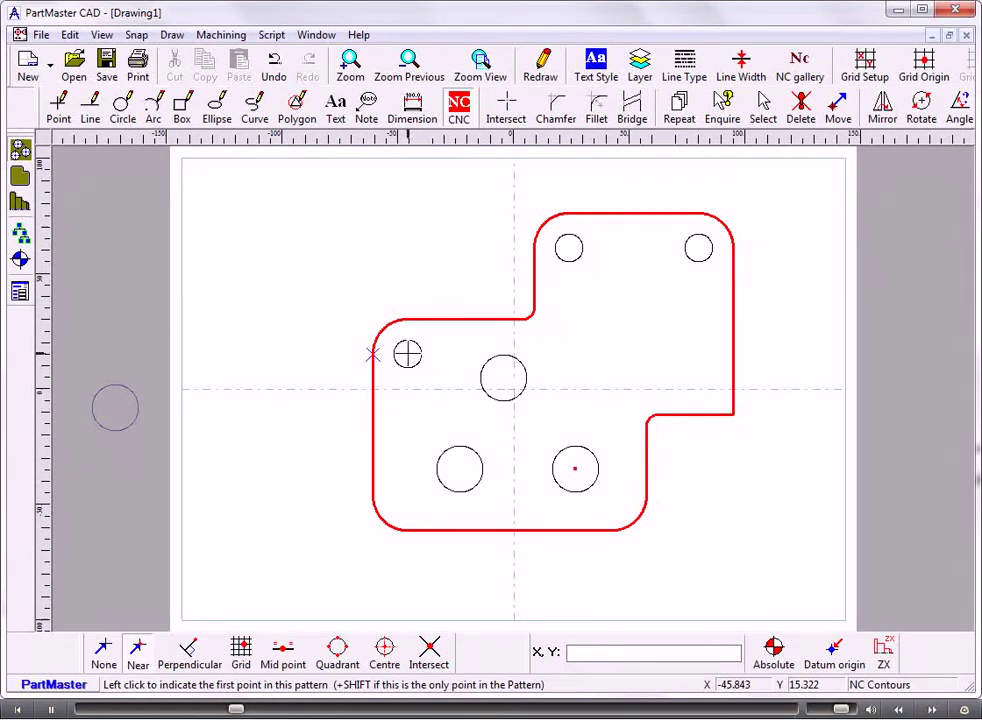
right_click(407, 354)
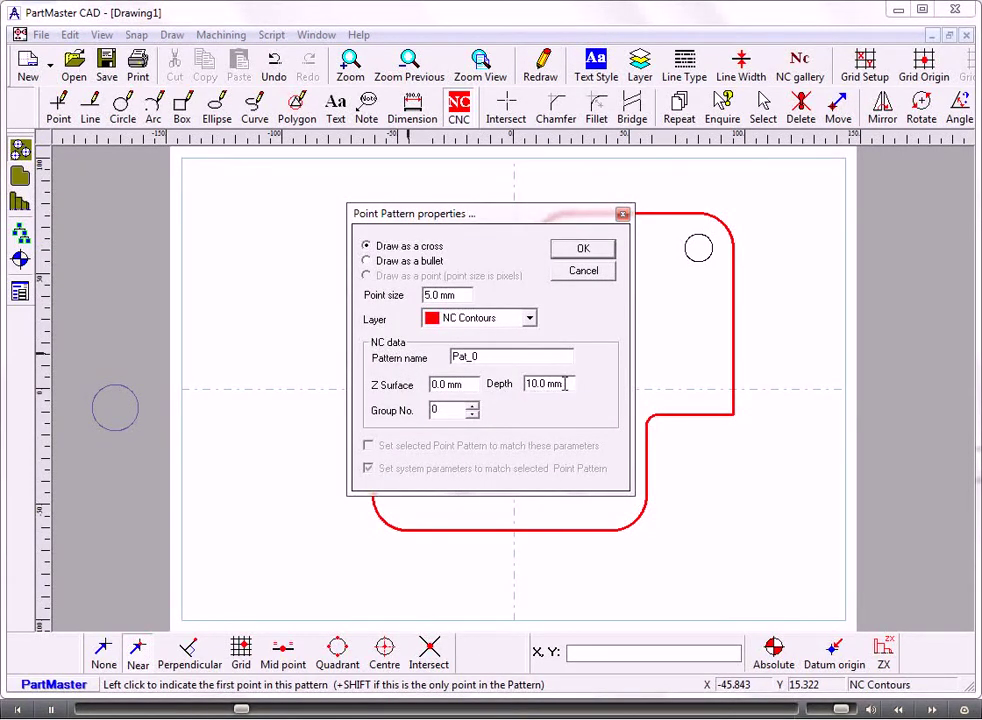
left_click_drag(565, 384, 525, 384)
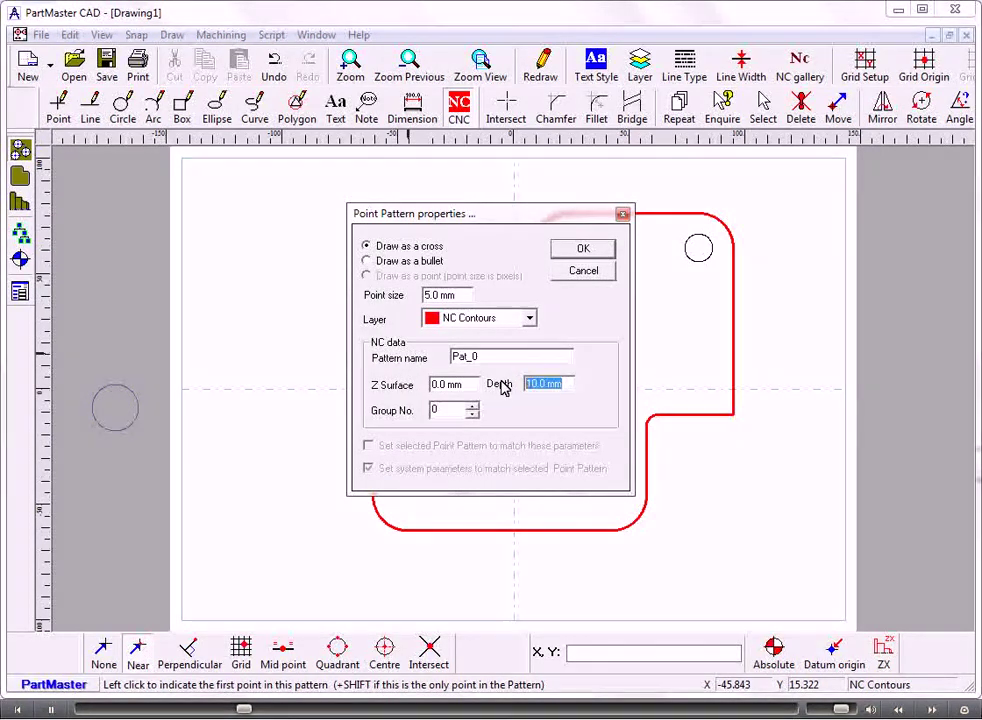
type("5")
left_click(583, 248)
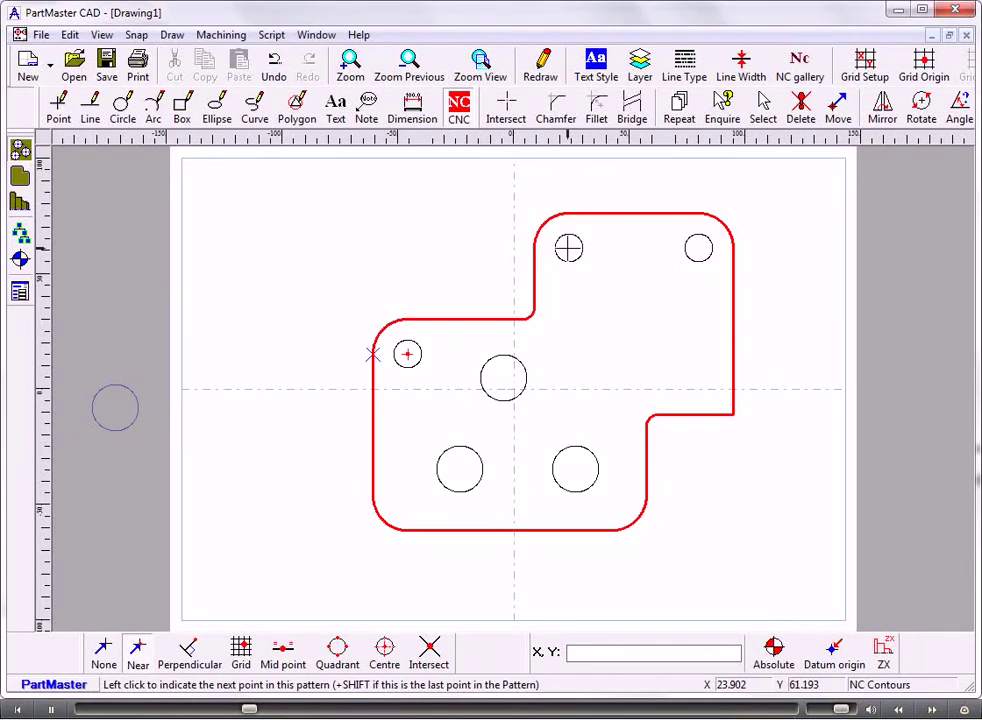
left_click(568, 248)
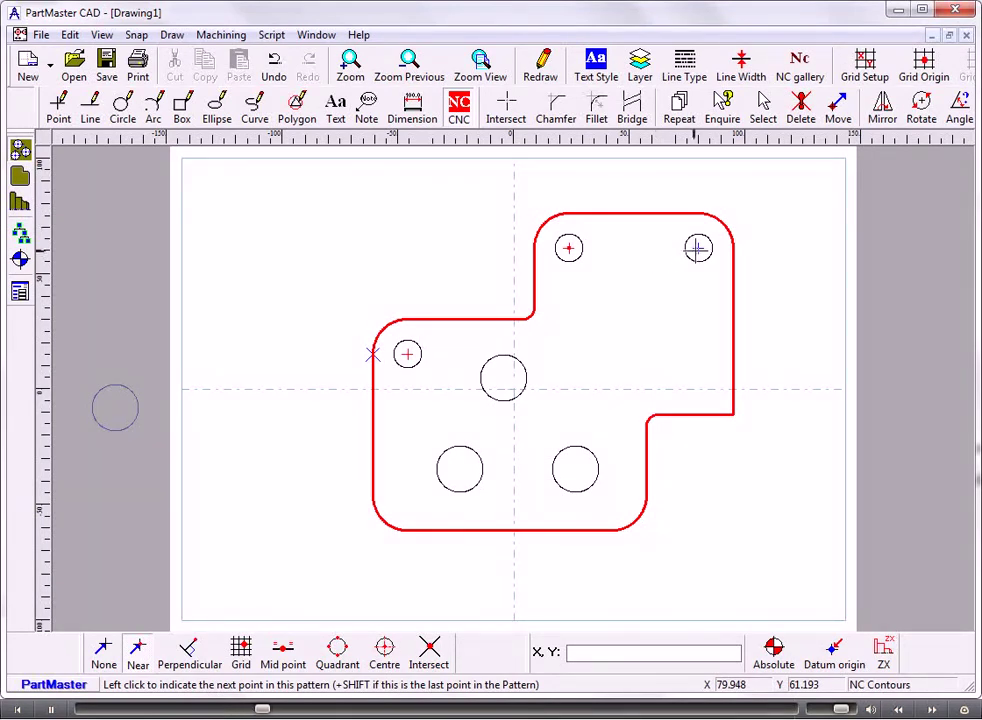
left_click(698, 248, "shift")
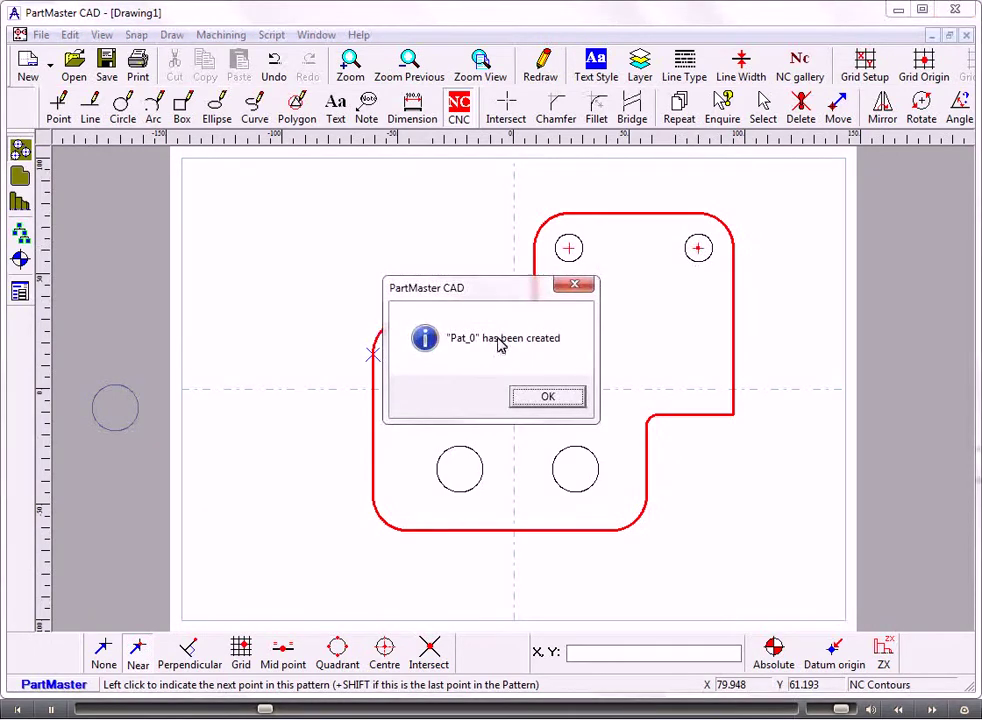
left_click(549, 398)
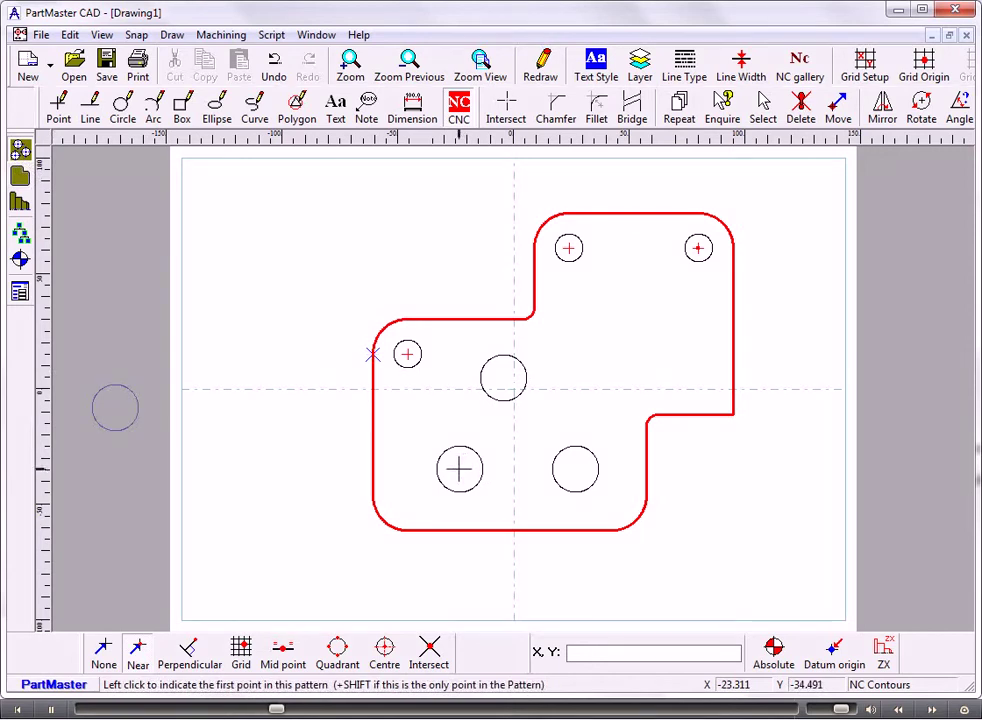
Set the pattern depth to 10 and link the lower-left, centre and lower-right large hole centres as Pat_1
left_click(459, 469)
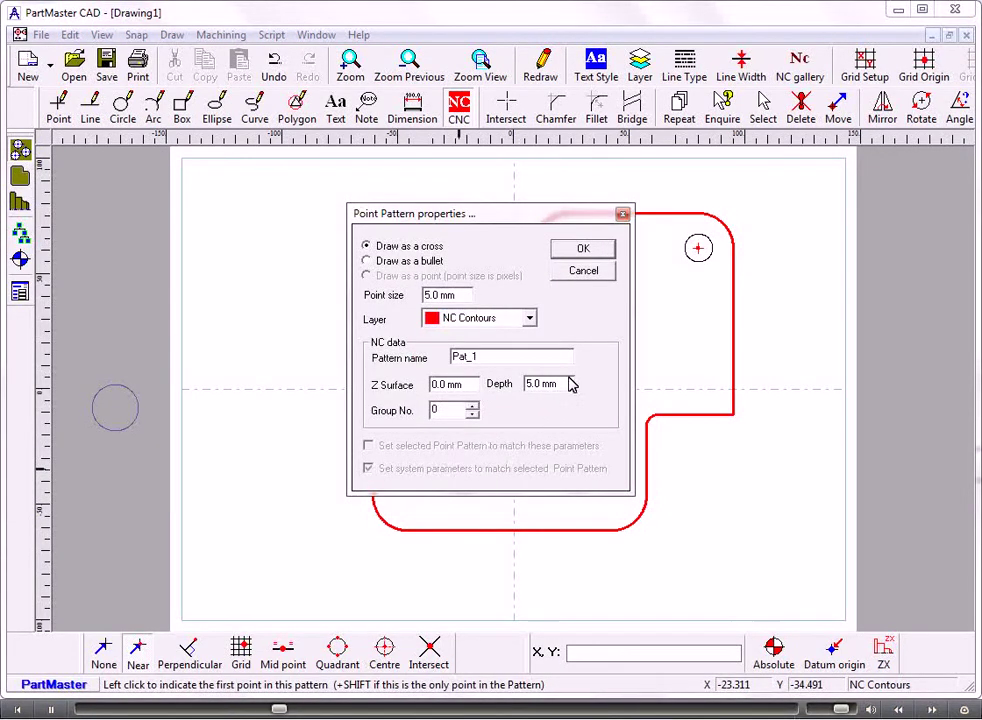
left_click_drag(572, 384, 496, 388)
type("10")
left_click(582, 250)
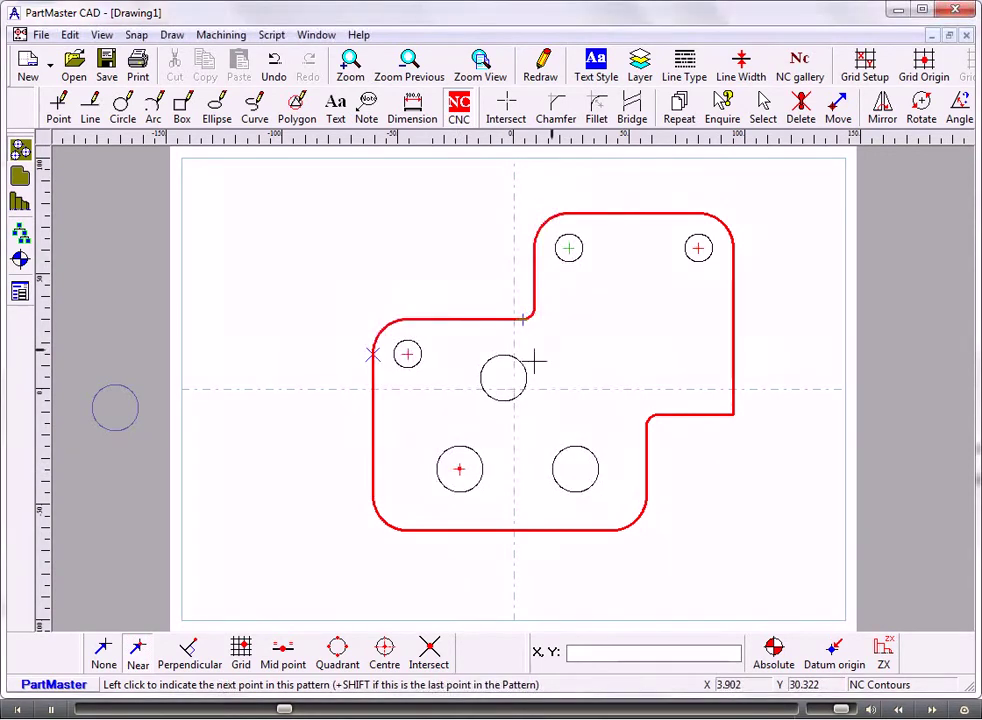
left_click(505, 377)
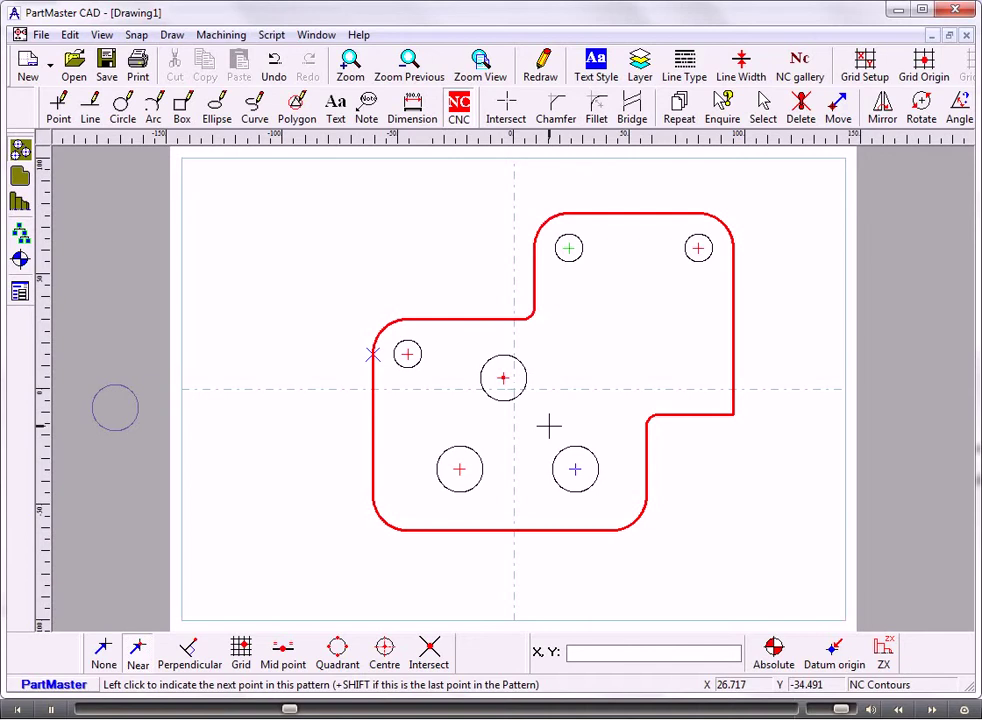
left_click(576, 470, "shift")
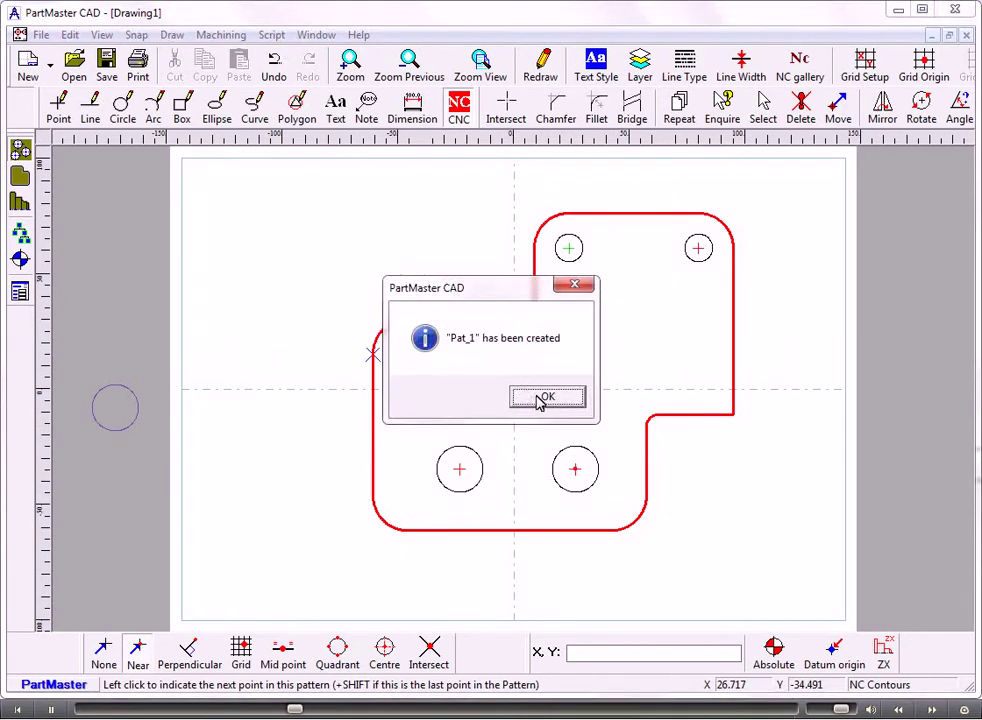
left_click(542, 398)
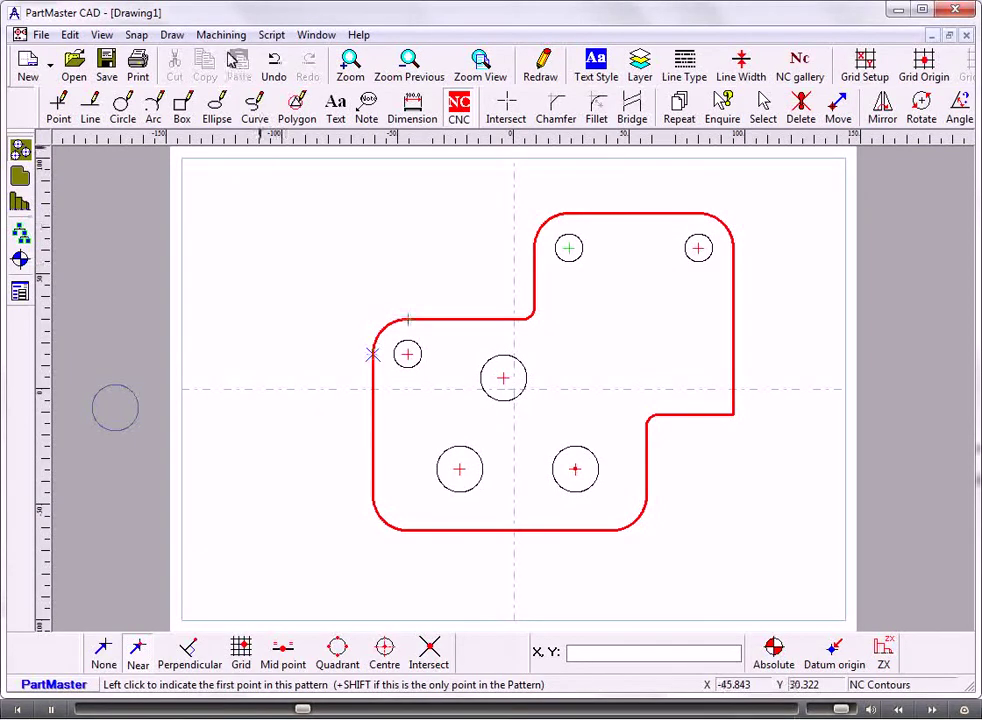
Send the drawing to the milling module, saving it as pattern1
left_click(222, 36)
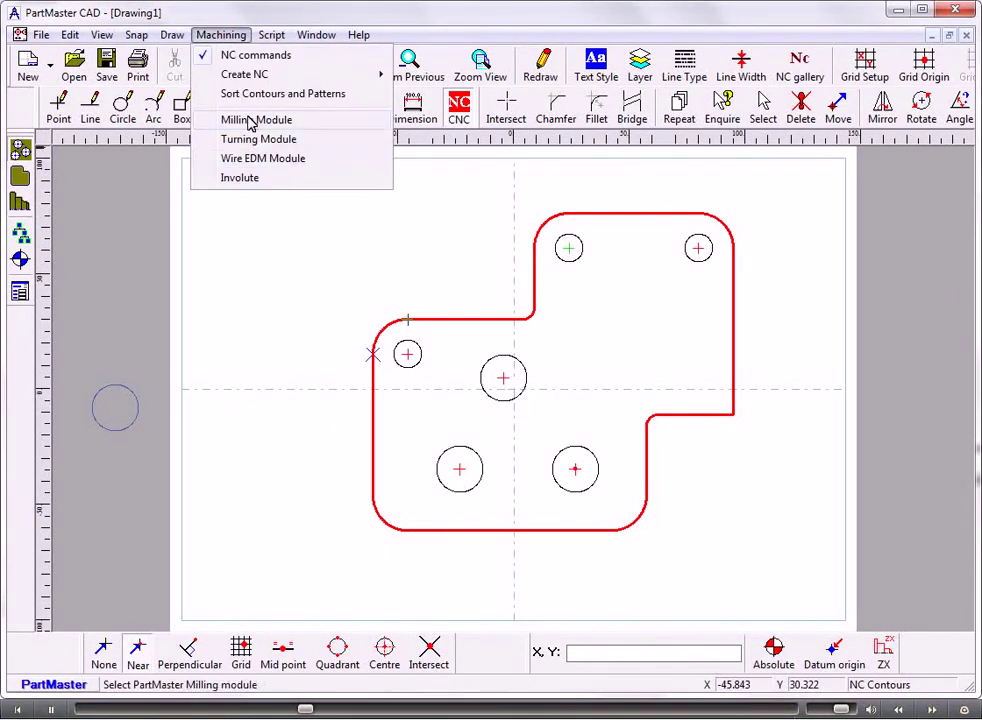
left_click(250, 122)
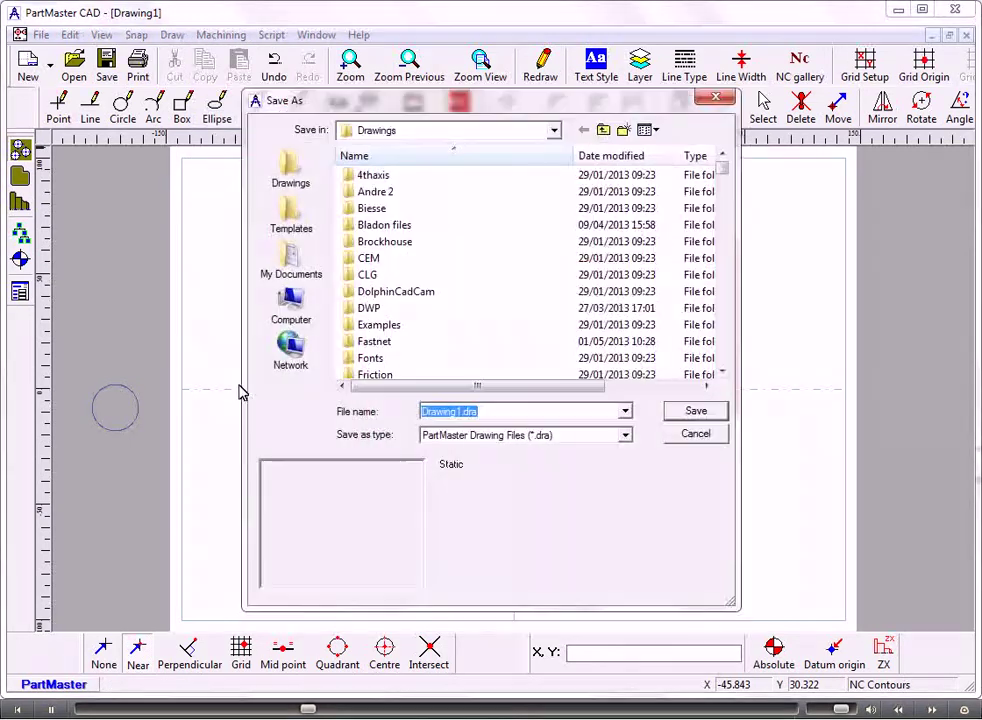
type("ta")
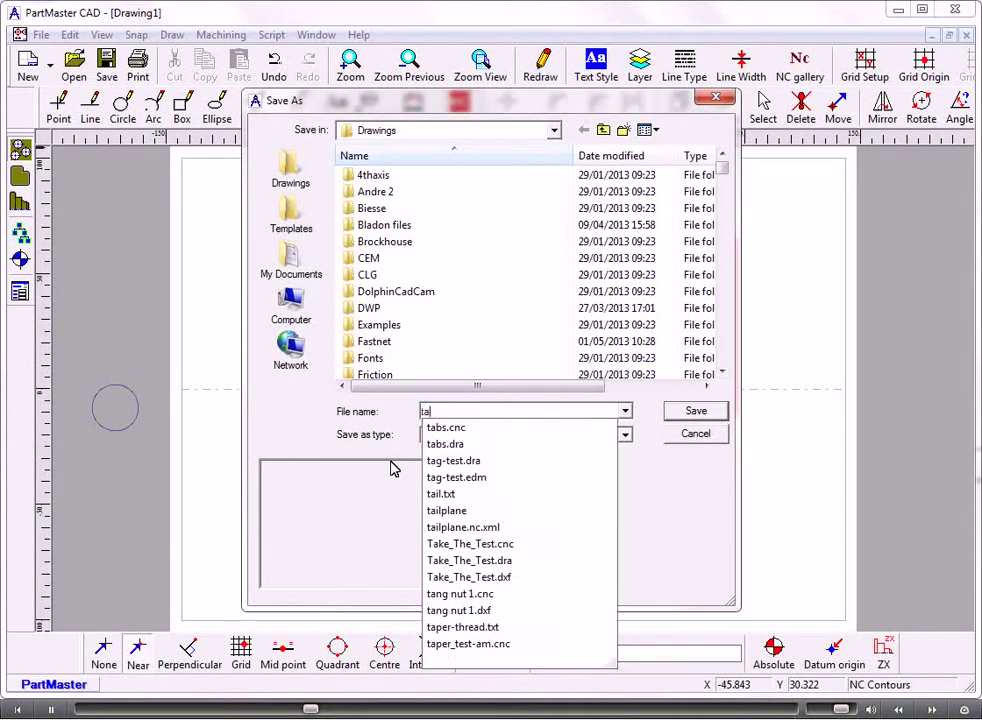
key("BackSpace")
key("BackSpace")
type("pa")
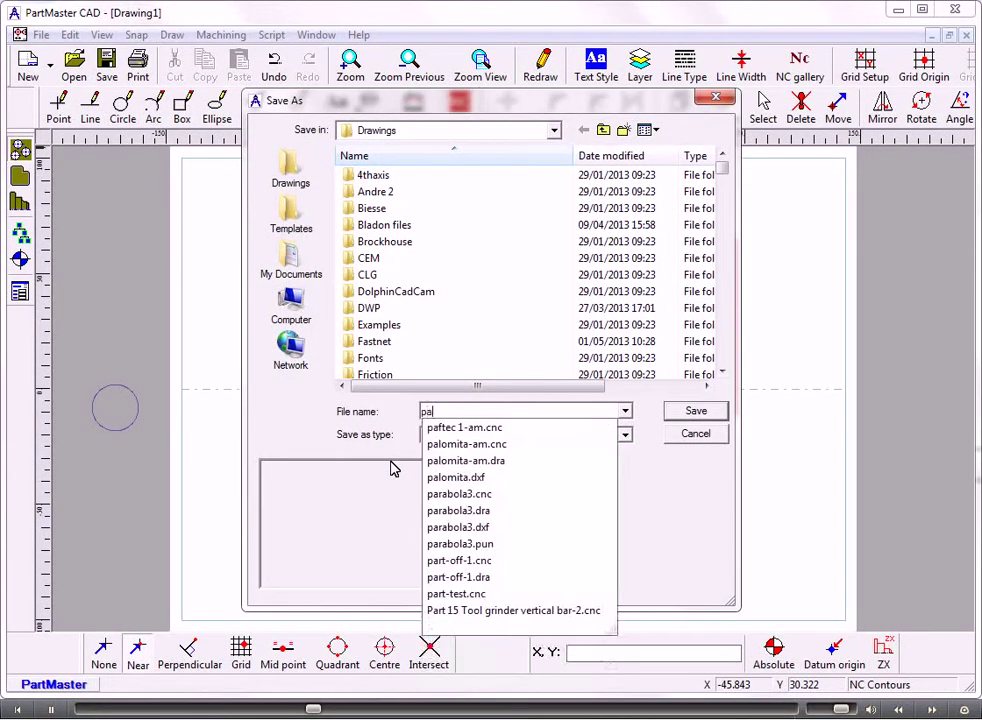
type("ttern1")
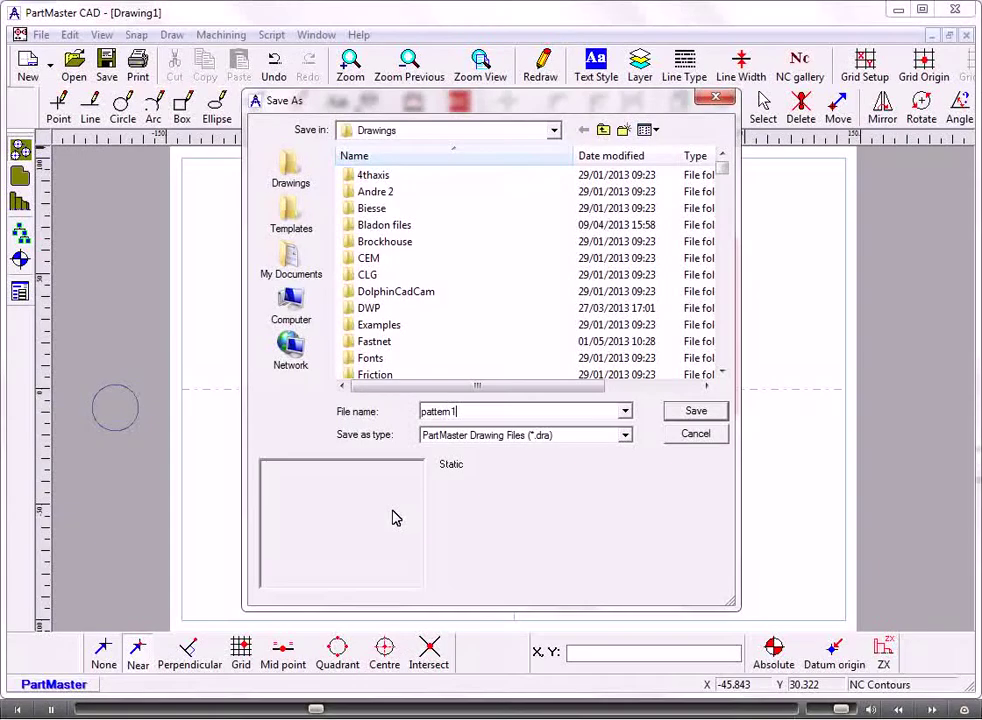
left_click(693, 411)
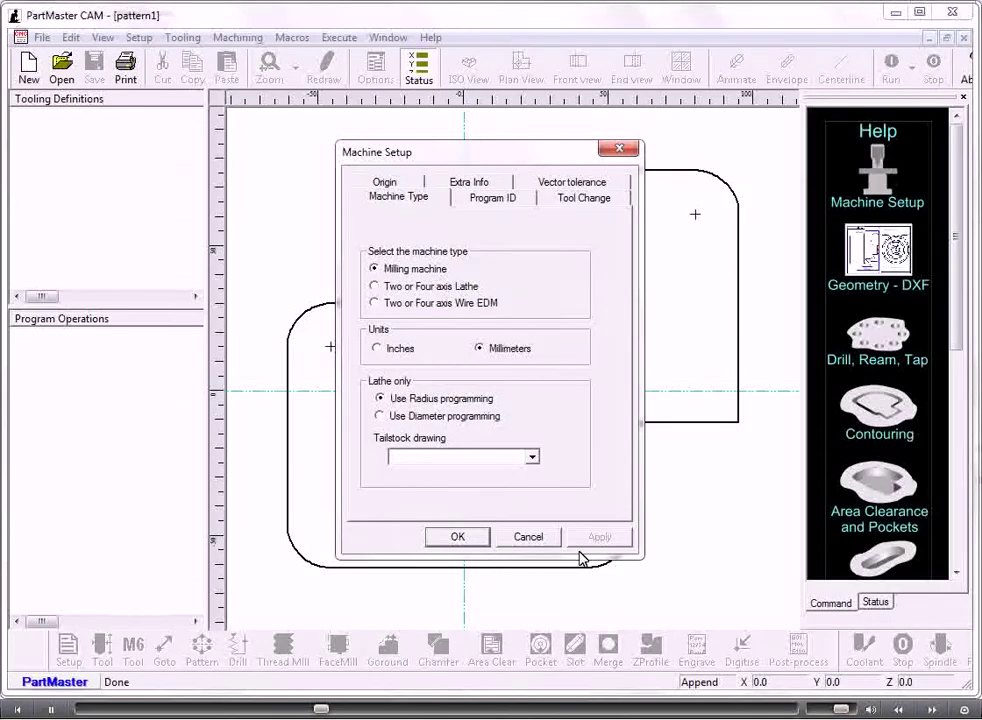
Accept the Machine Setup with Milling machine and Millimeters
left_click(458, 538)
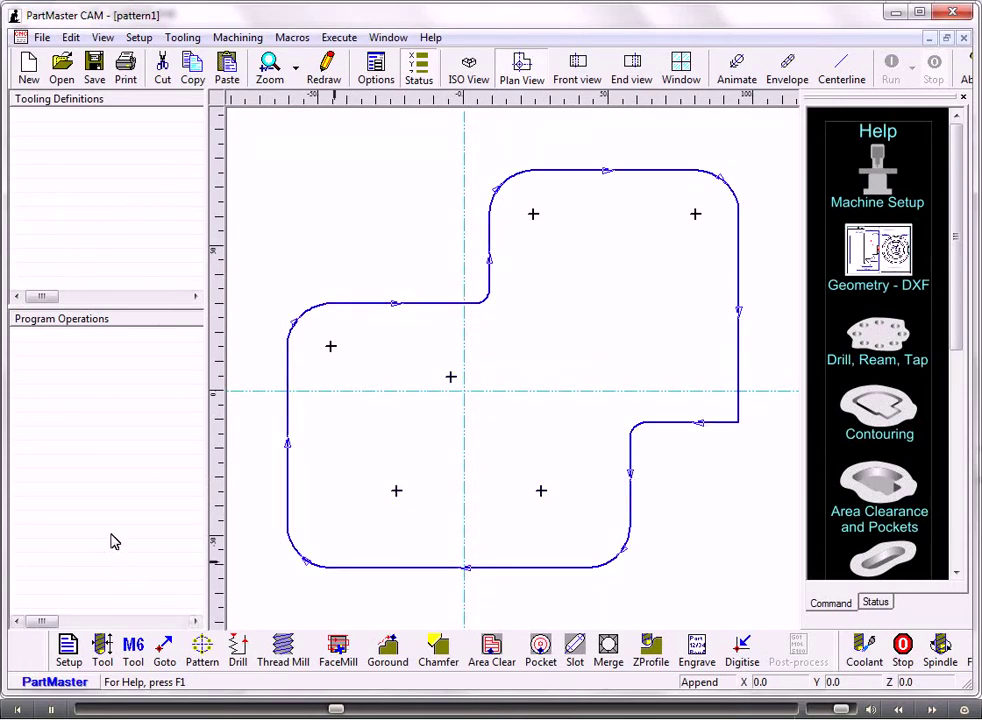
Define tool 1 as a 10 mm Centre Drill and select it with M6 Tool
left_click(103, 650)
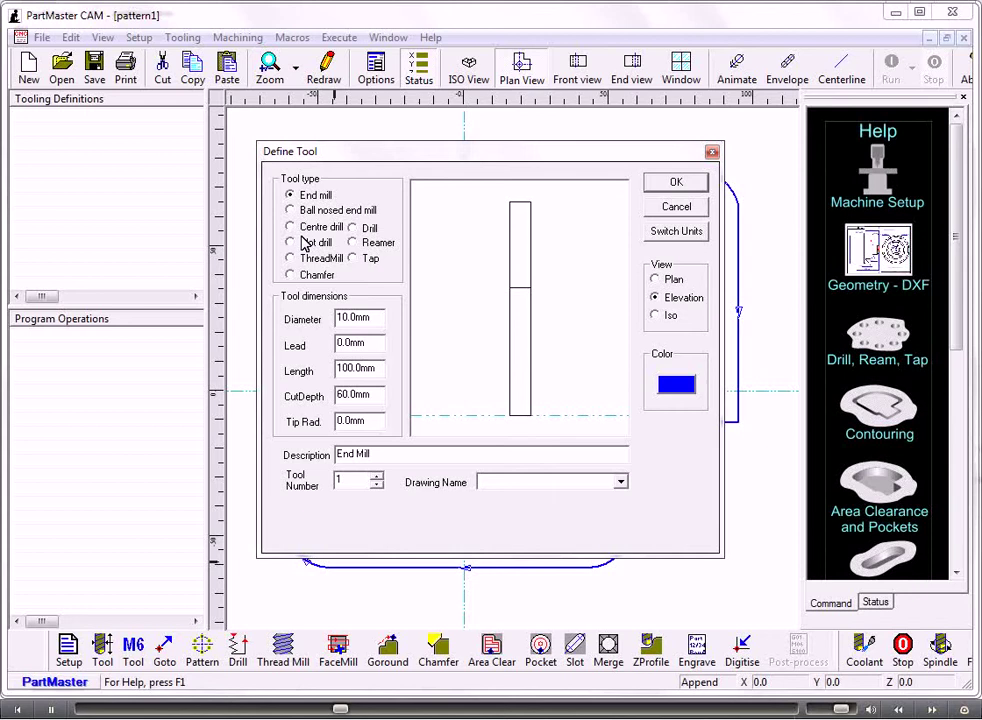
left_click(310, 230)
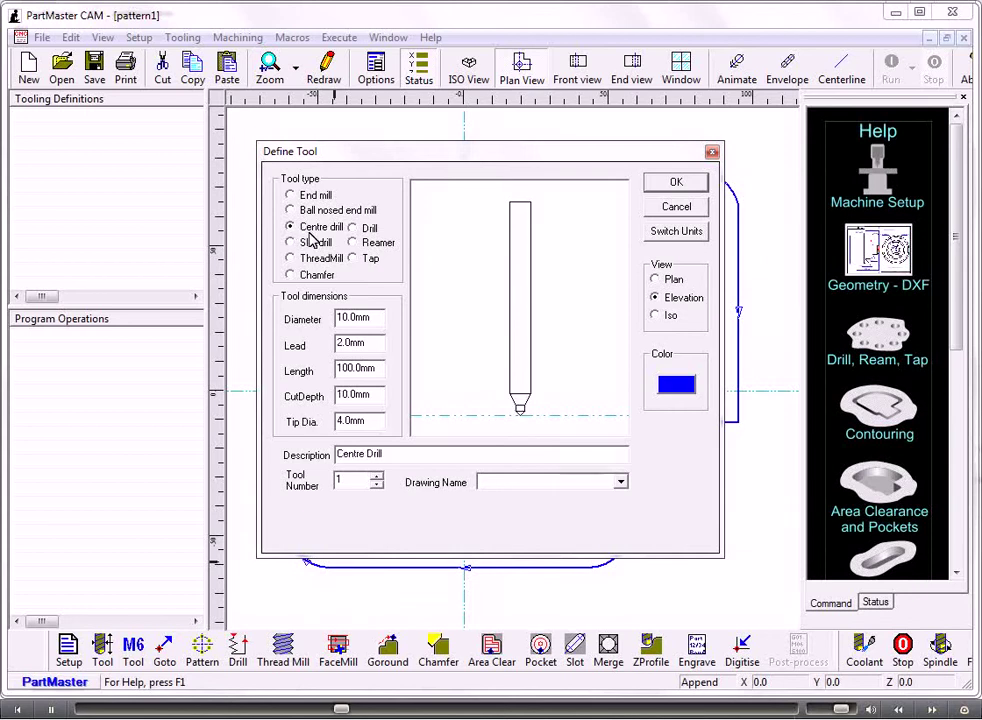
left_click(664, 184)
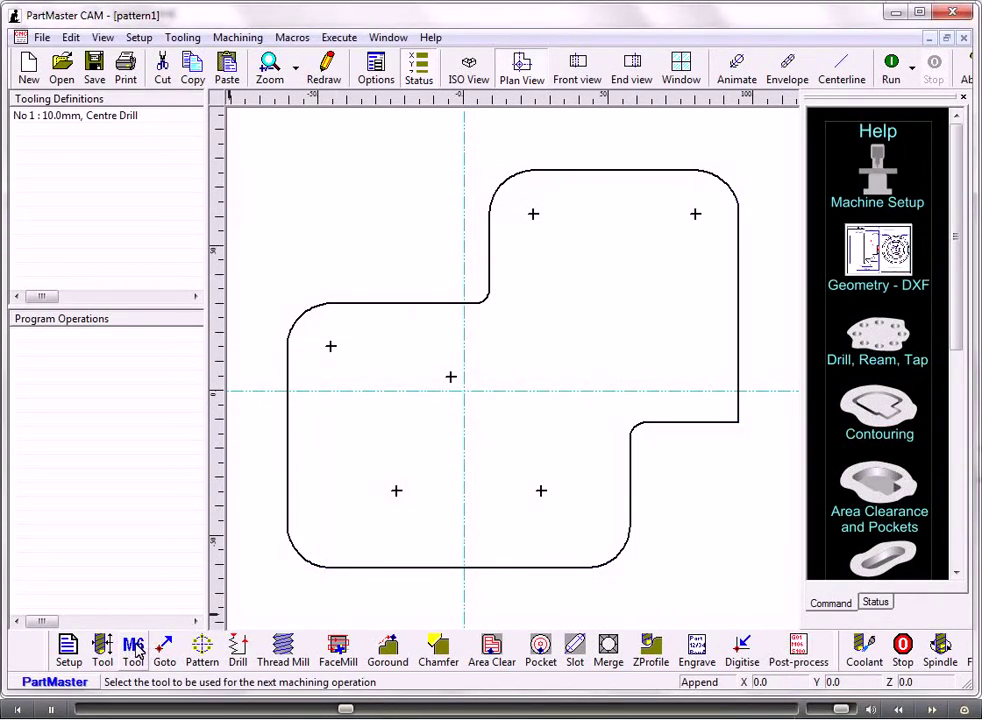
left_click(133, 650)
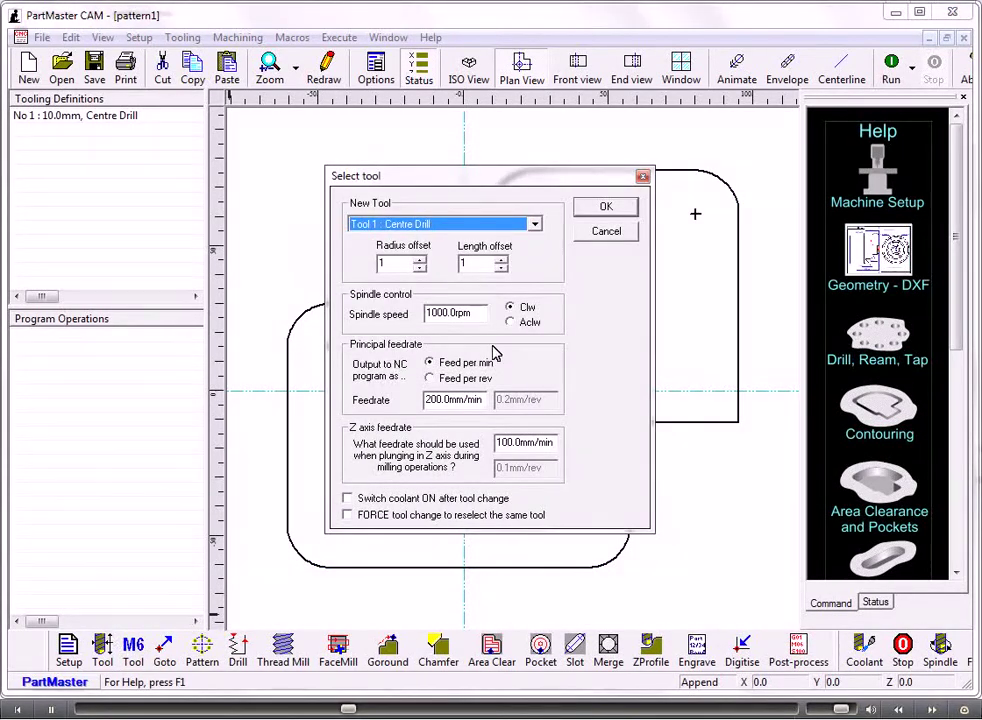
left_click(606, 207)
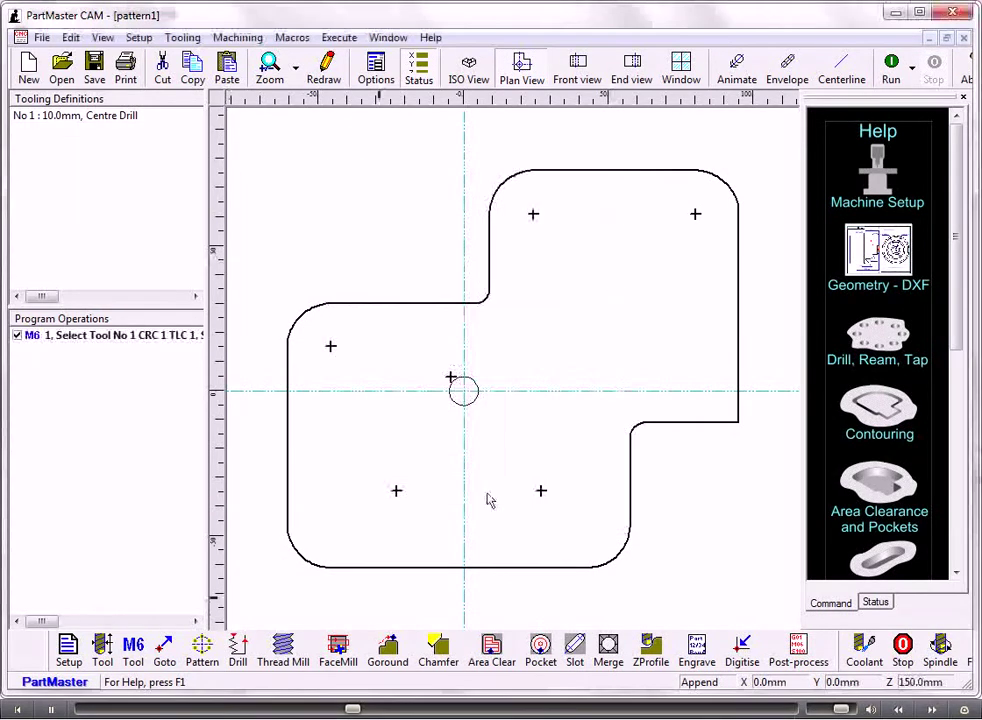
Add a Drill cycle on pattern Pat_0 with a 2 mm hole depth
left_click(240, 652)
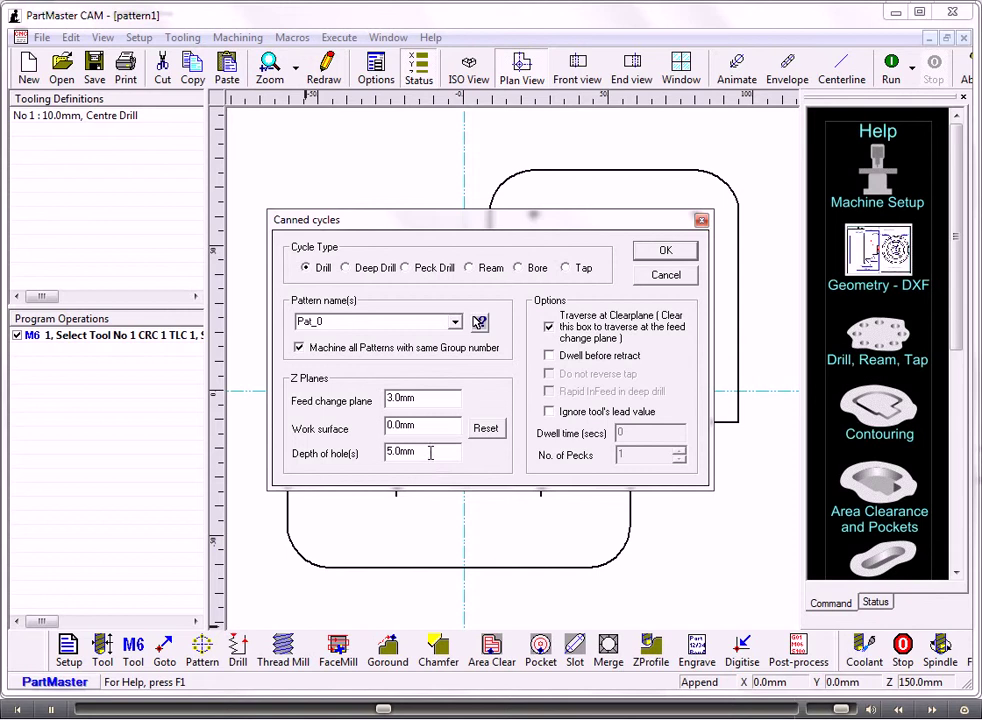
type("2")
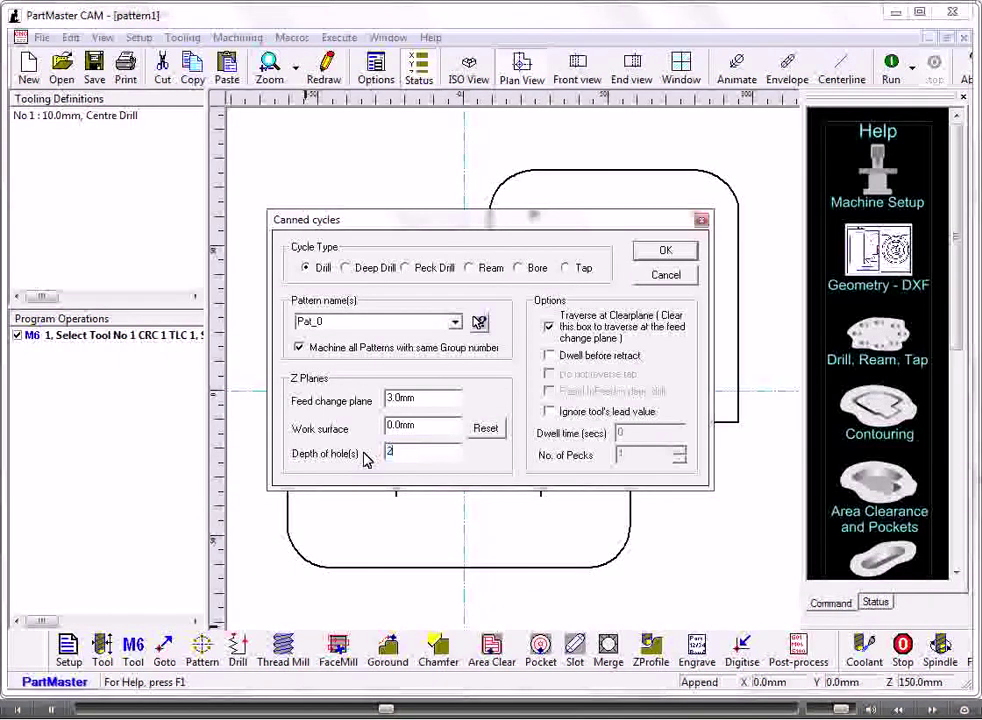
left_click(665, 252)
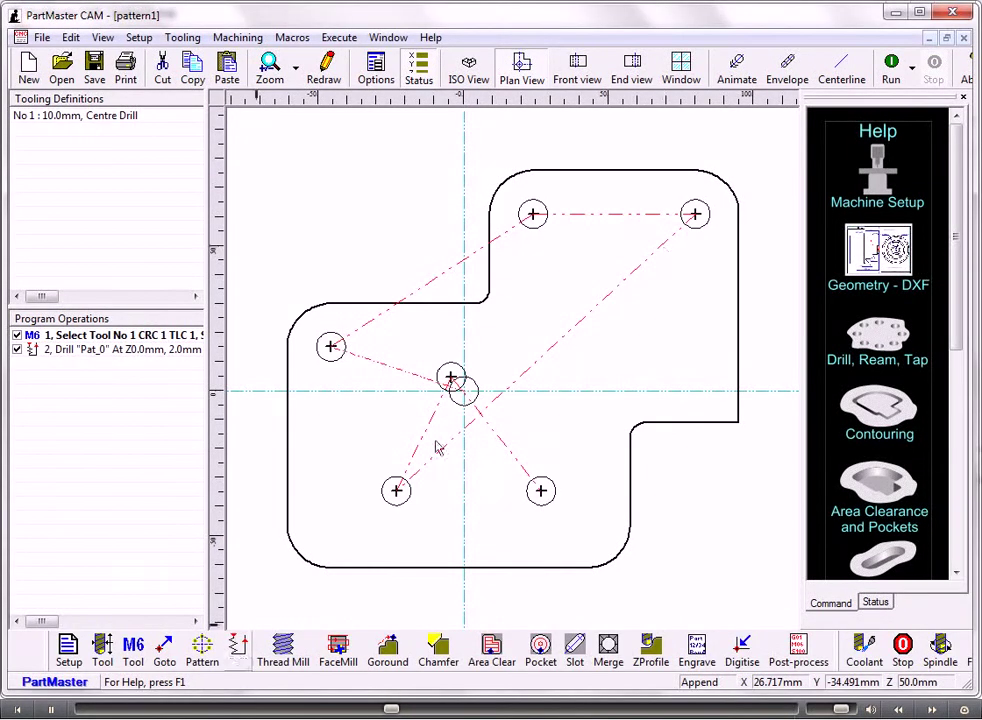
Define tool 2 as a 12 mm twist drill and make it the active tool
left_click(103, 652)
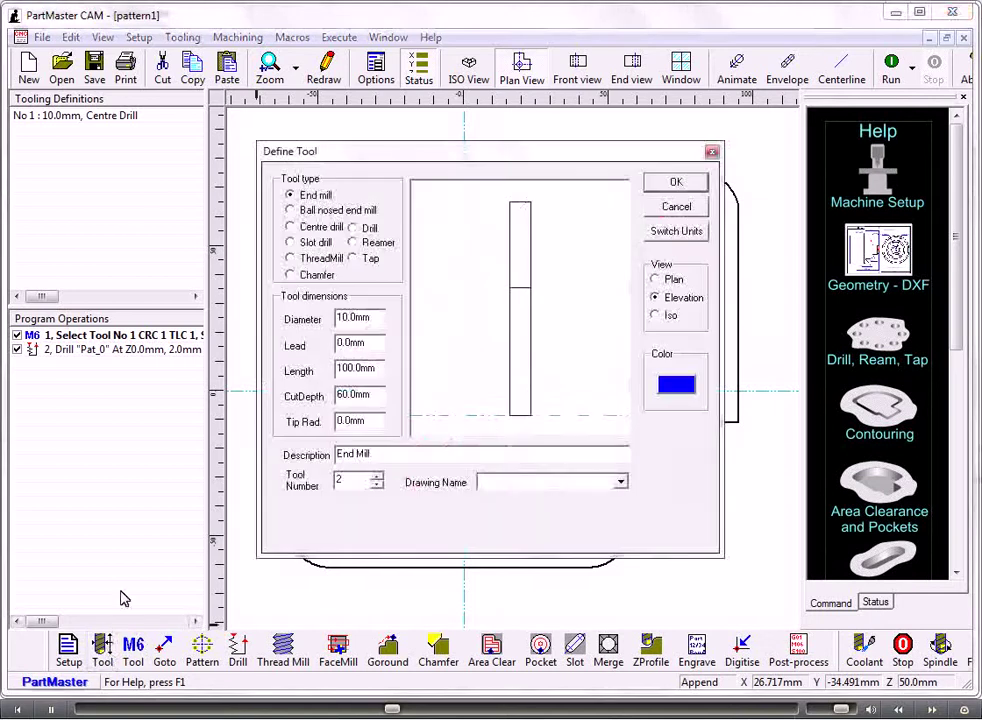
left_click(354, 229)
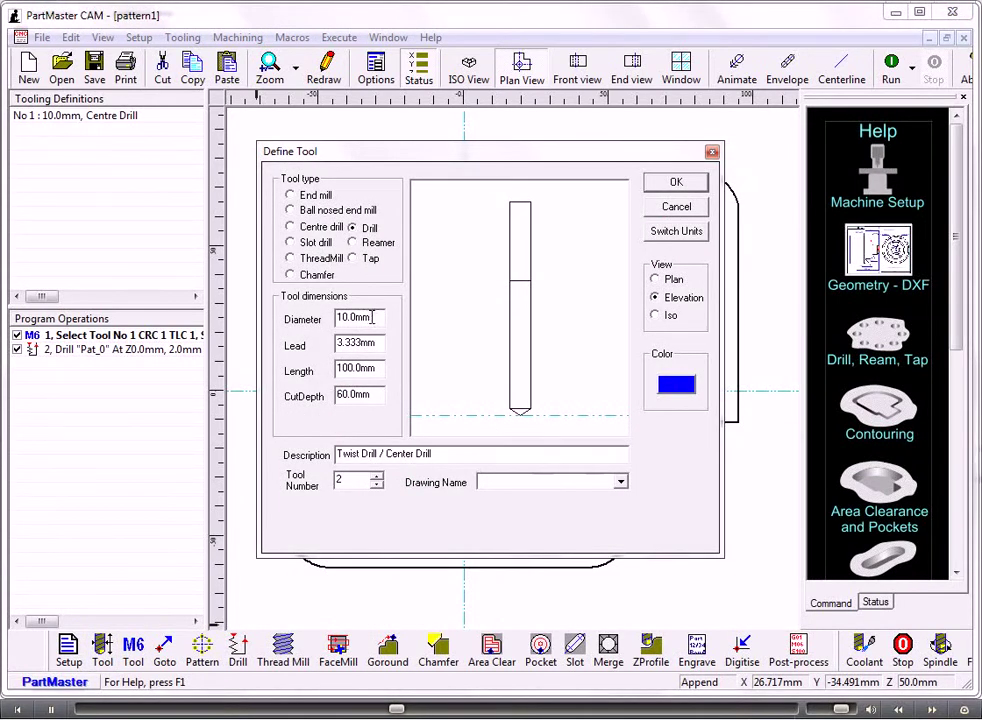
left_click_drag(372, 317, 316, 317)
type("12")
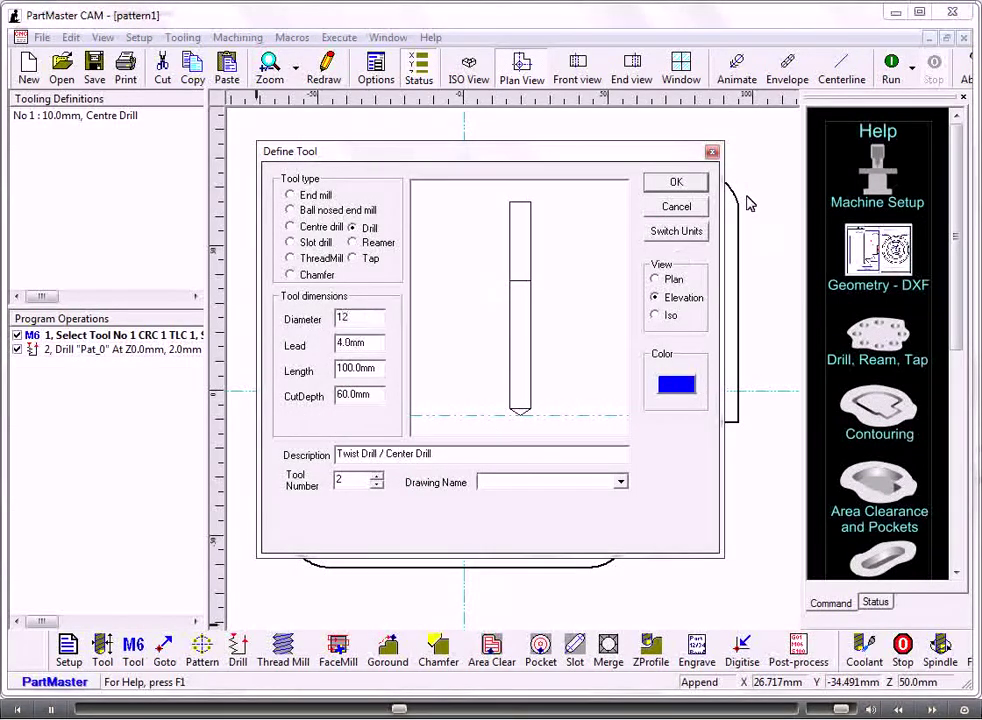
left_click(694, 182)
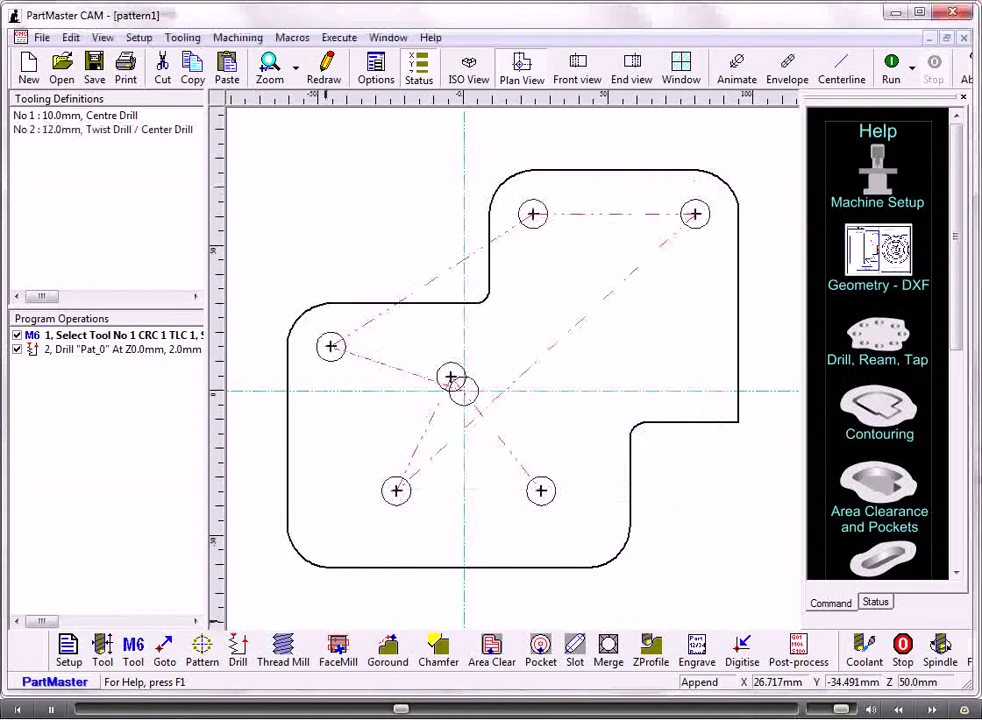
left_click(103, 652)
left_click(605, 208)
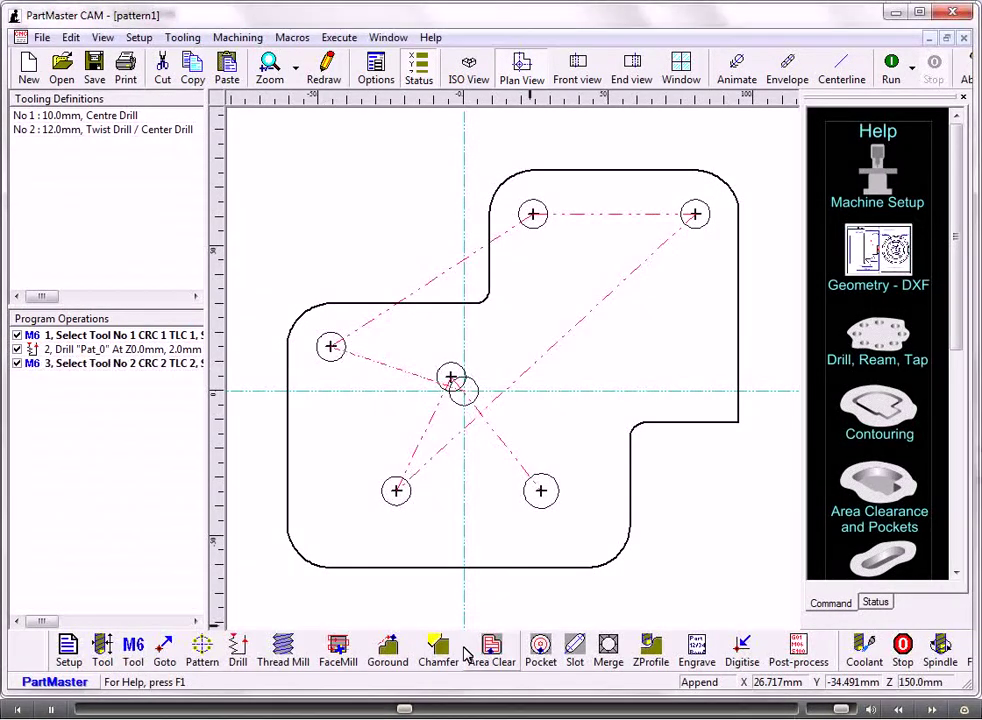
Peck drill the Pat_0 holes 5 mm deep, increasing the number of pecks
left_click(237, 651)
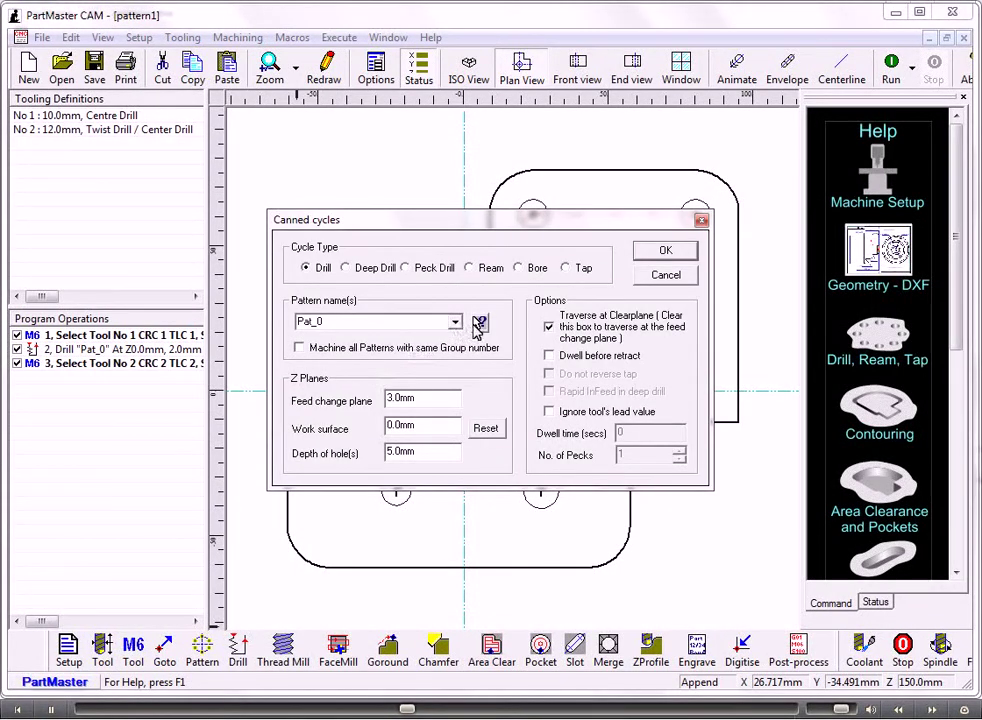
left_click(406, 268)
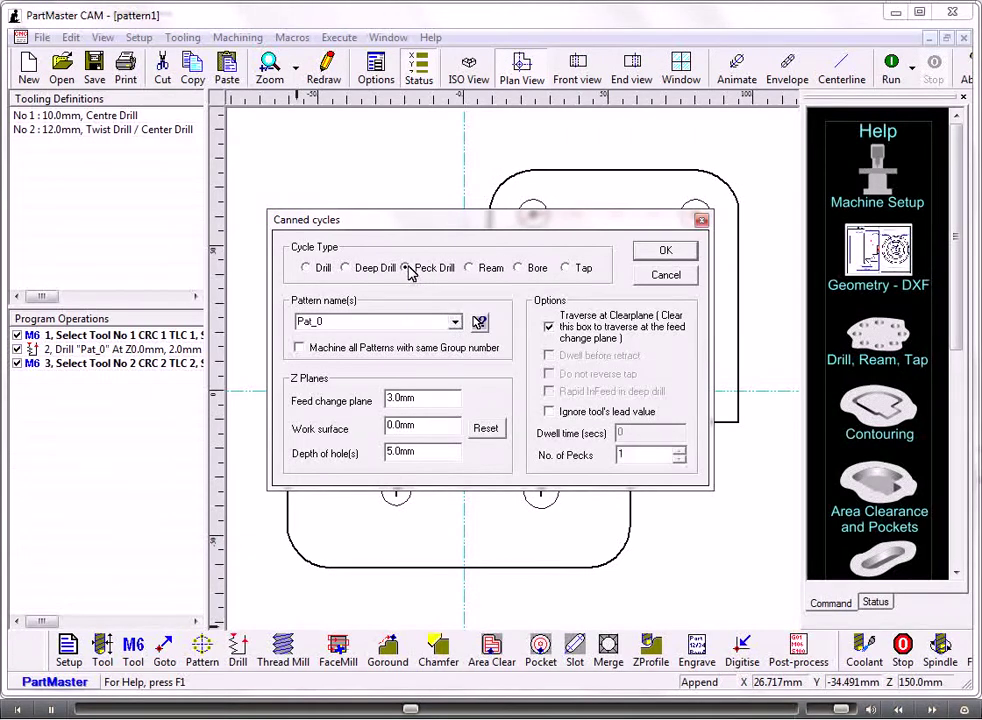
left_click(679, 451)
left_click(660, 251)
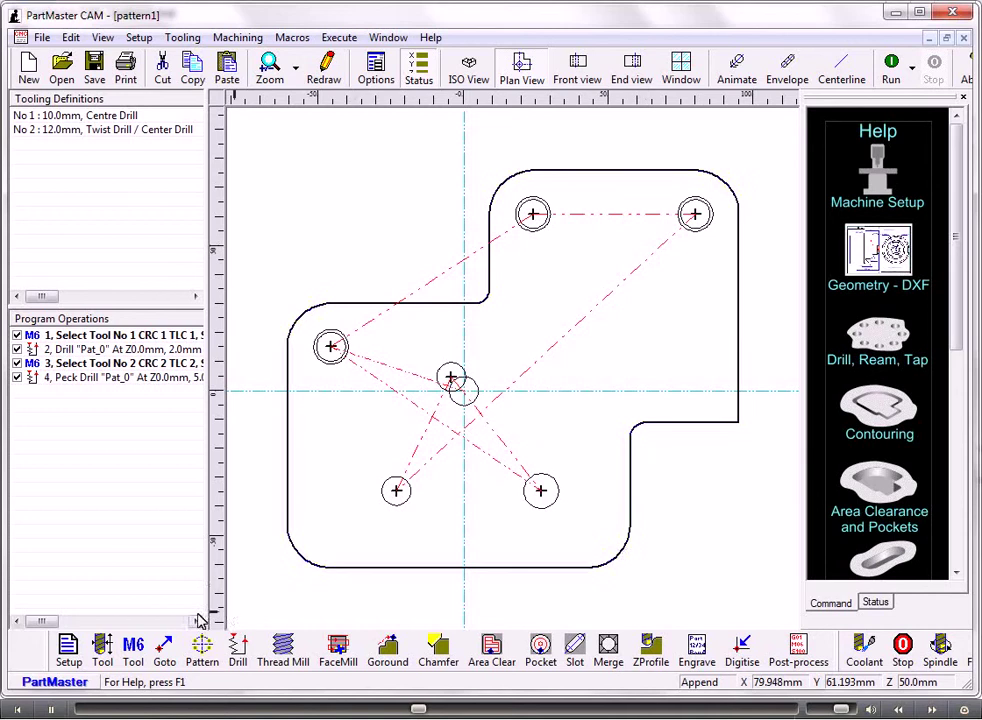
Define tool 3 as a 20 mm twist drill and change to it
left_click(136, 649)
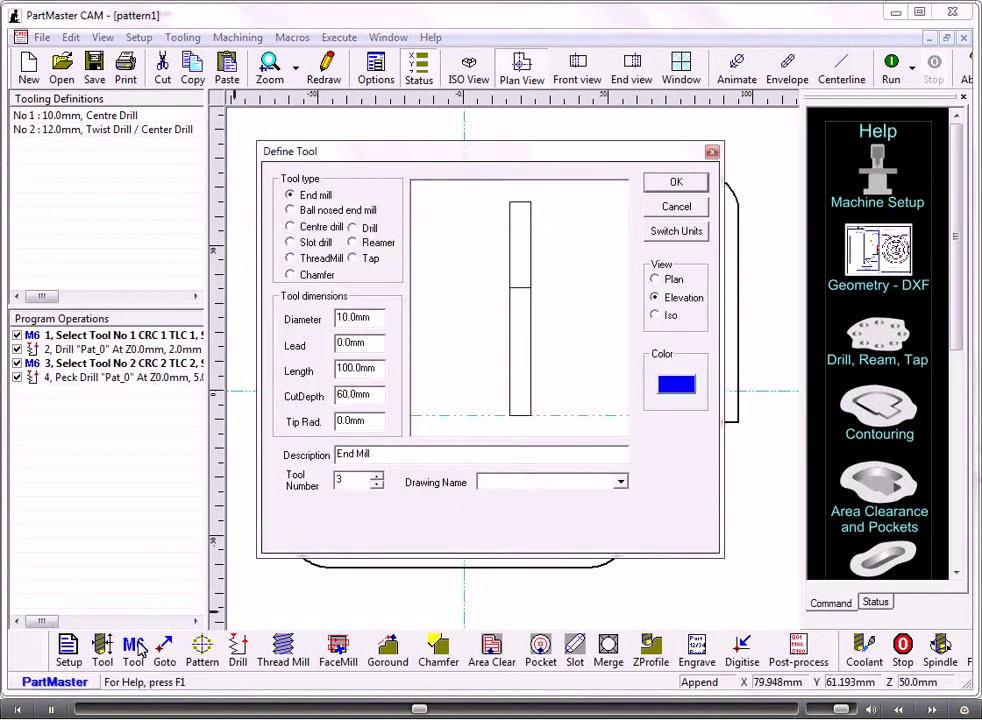
double_click(373, 319)
left_click(361, 230)
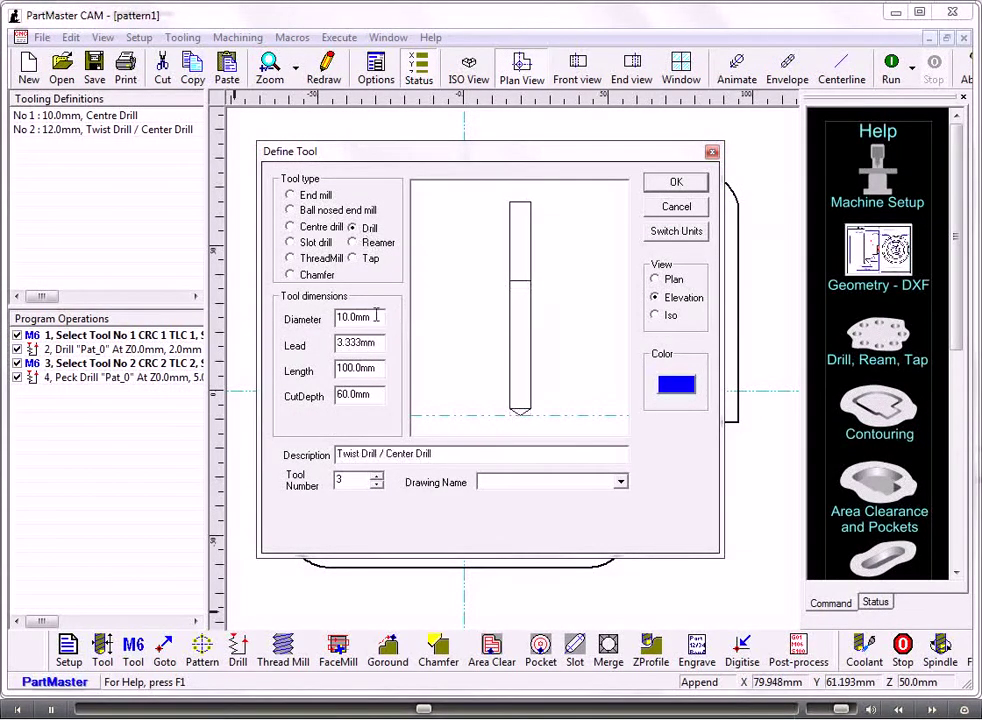
type("20")
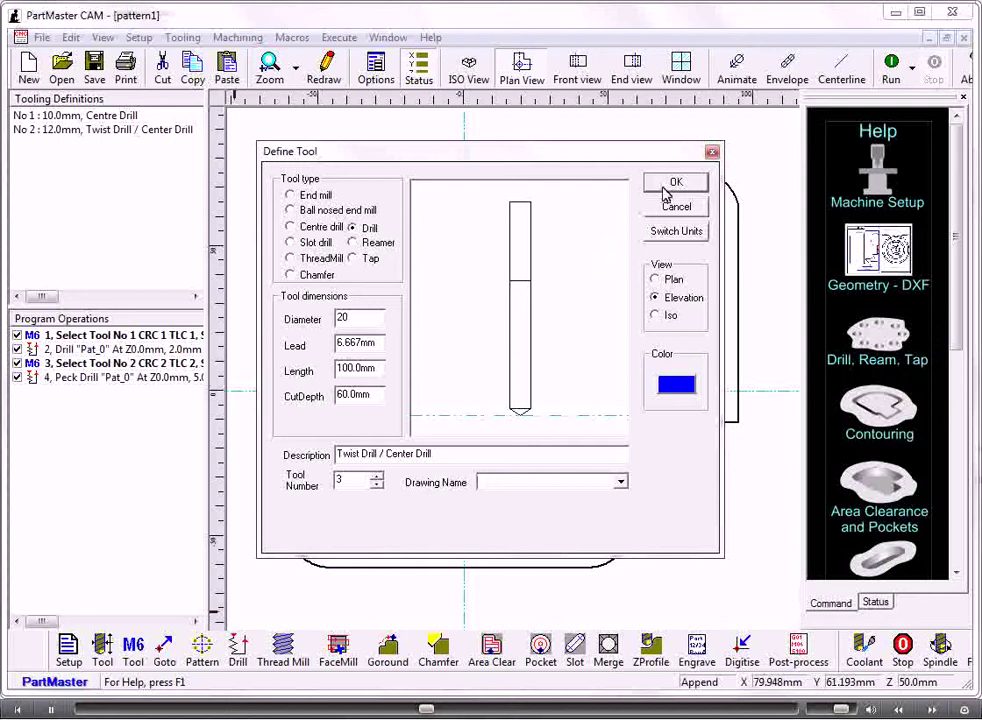
left_click(672, 184)
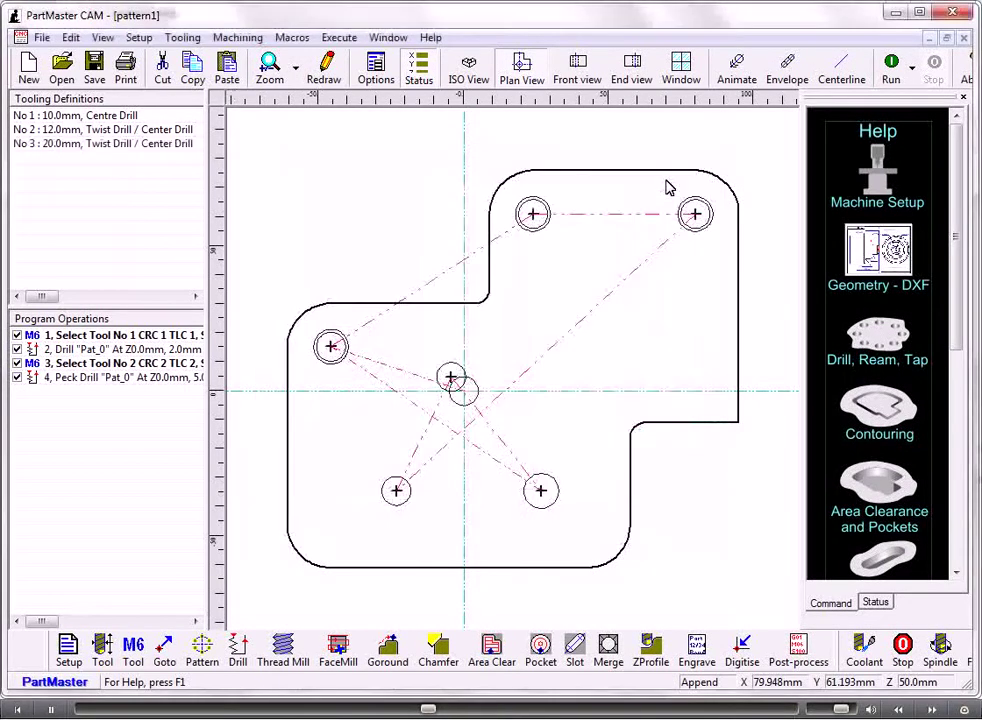
left_click(133, 646)
left_click(607, 210)
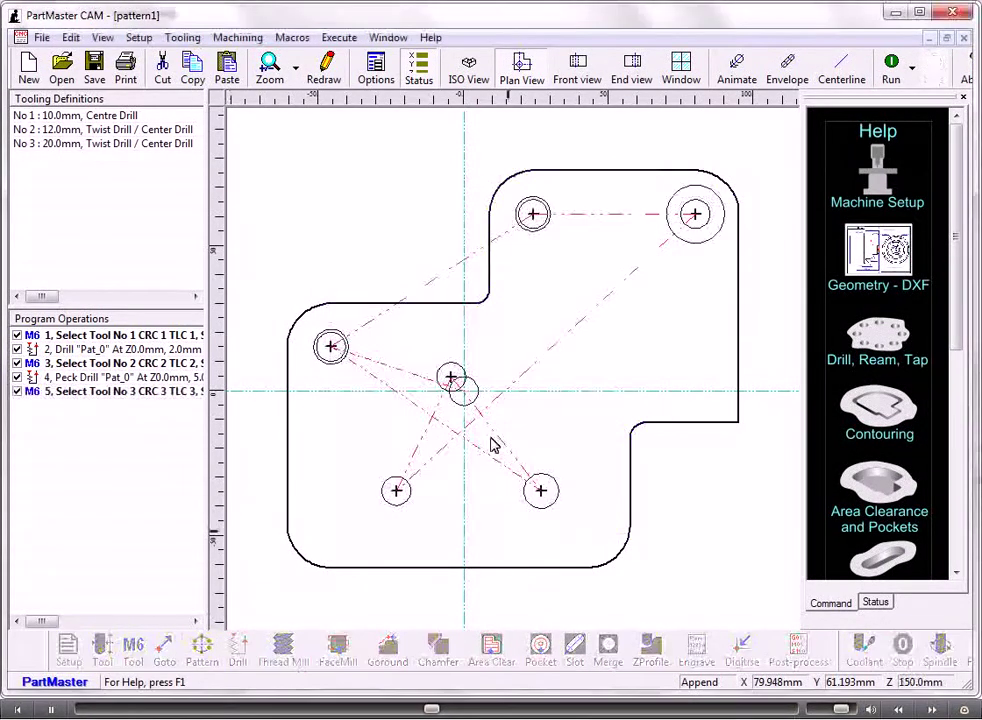
Add a 10.0mm-deep Deep Drill cycle on hole pattern Pat_1
left_click(242, 645)
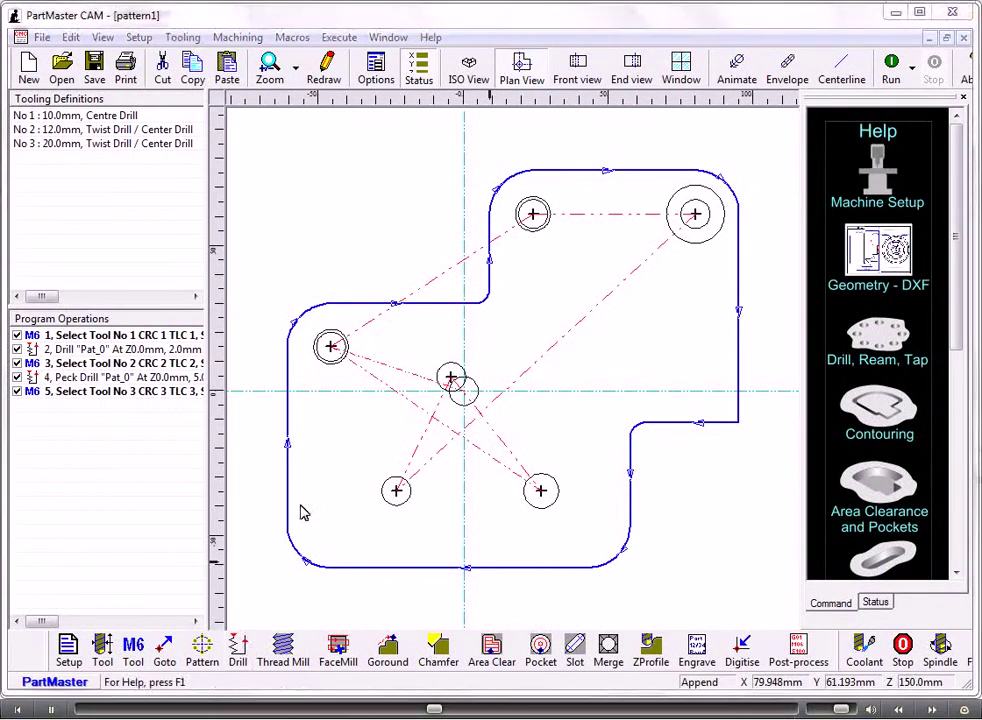
left_click(362, 321)
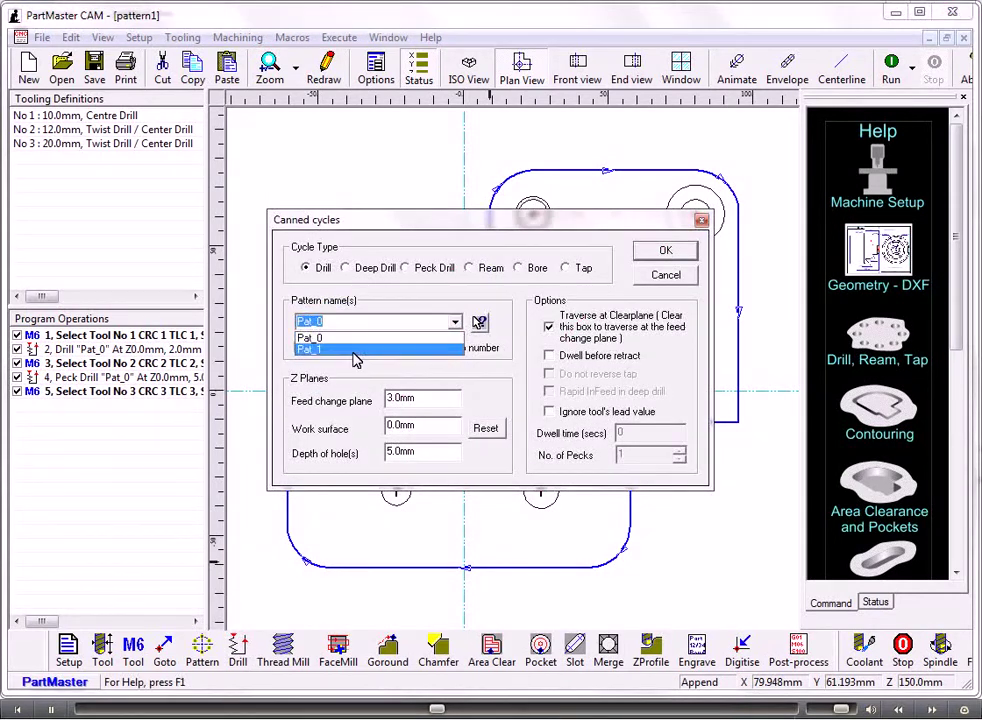
left_click(353, 350)
left_click(490, 432)
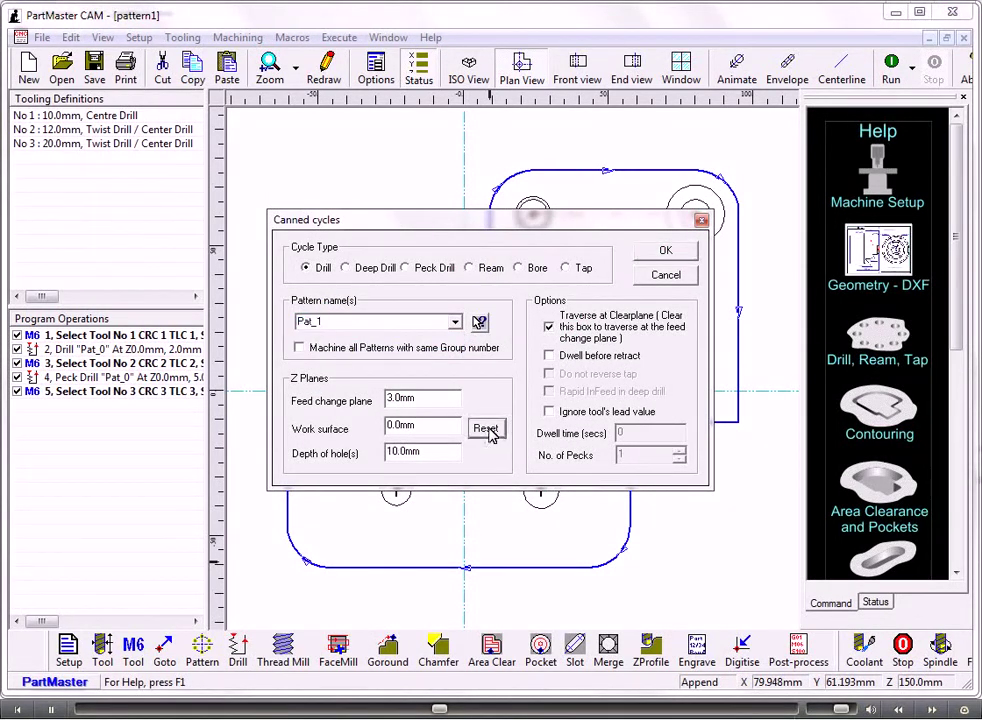
left_click_drag(438, 452, 372, 455)
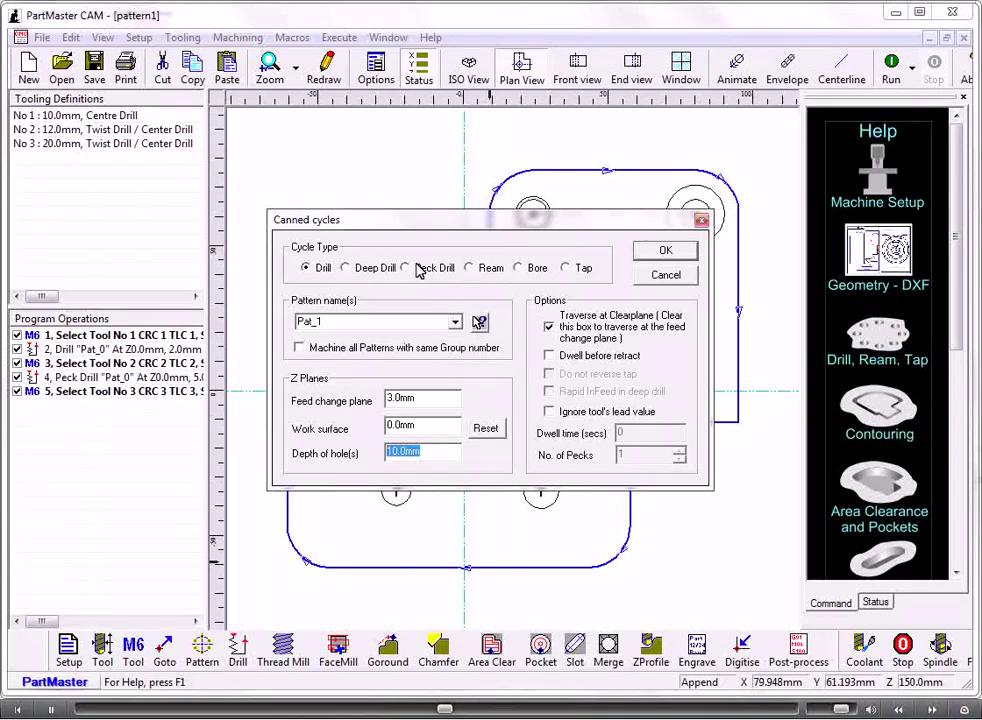
left_click(350, 269)
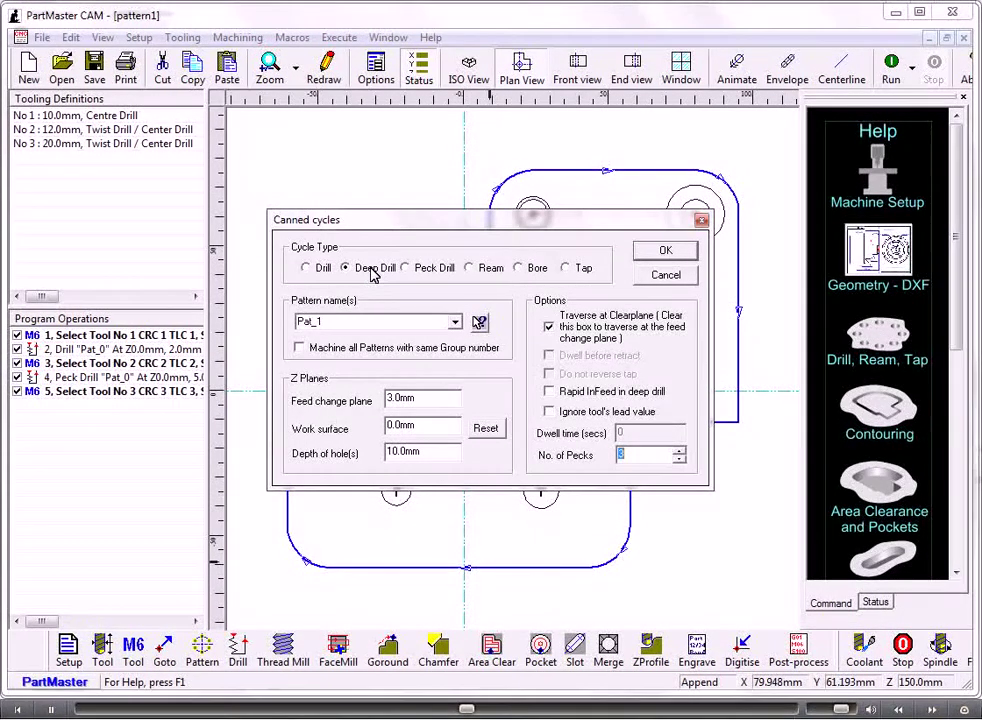
left_click(645, 254)
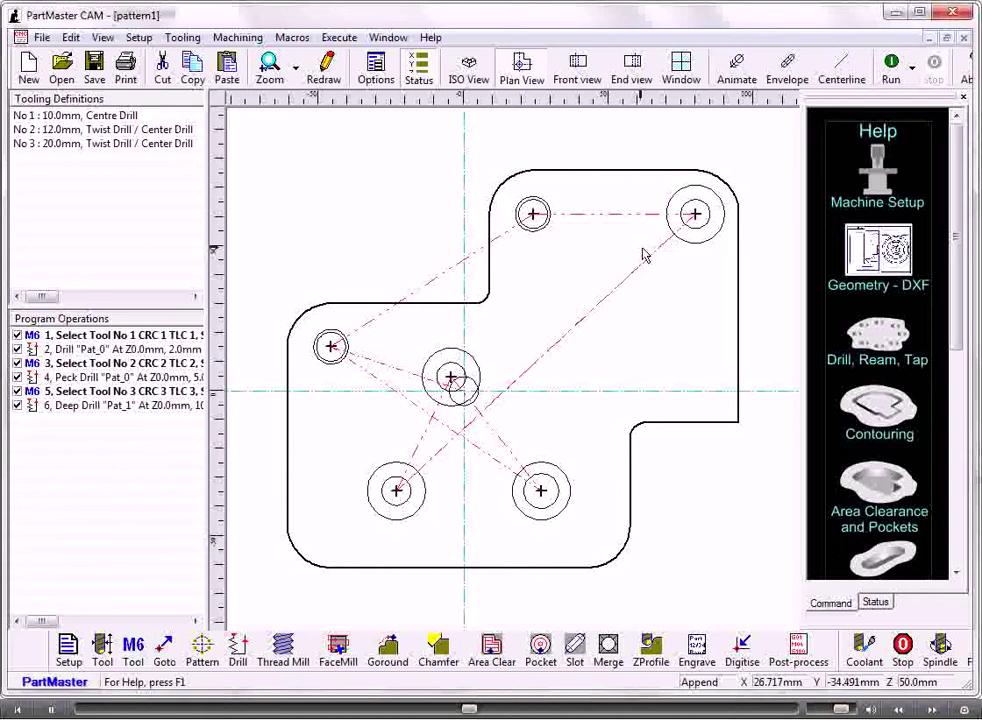
In ISO view, simulate all six operations through to the 2 mins 13 secs cycle time
left_click(469, 66)
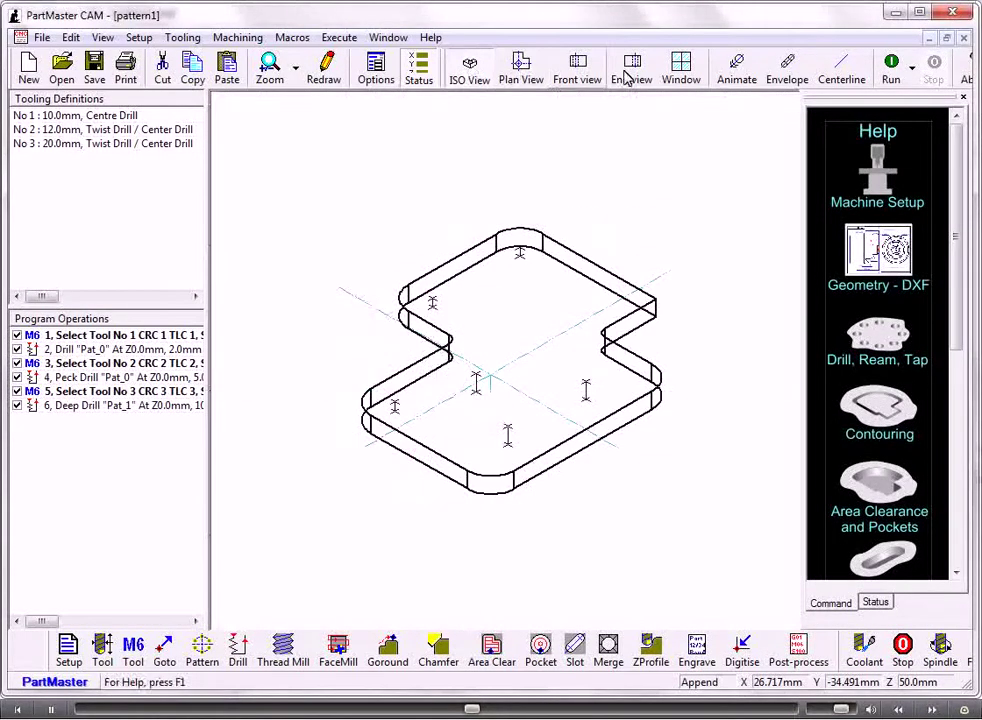
left_click(891, 66)
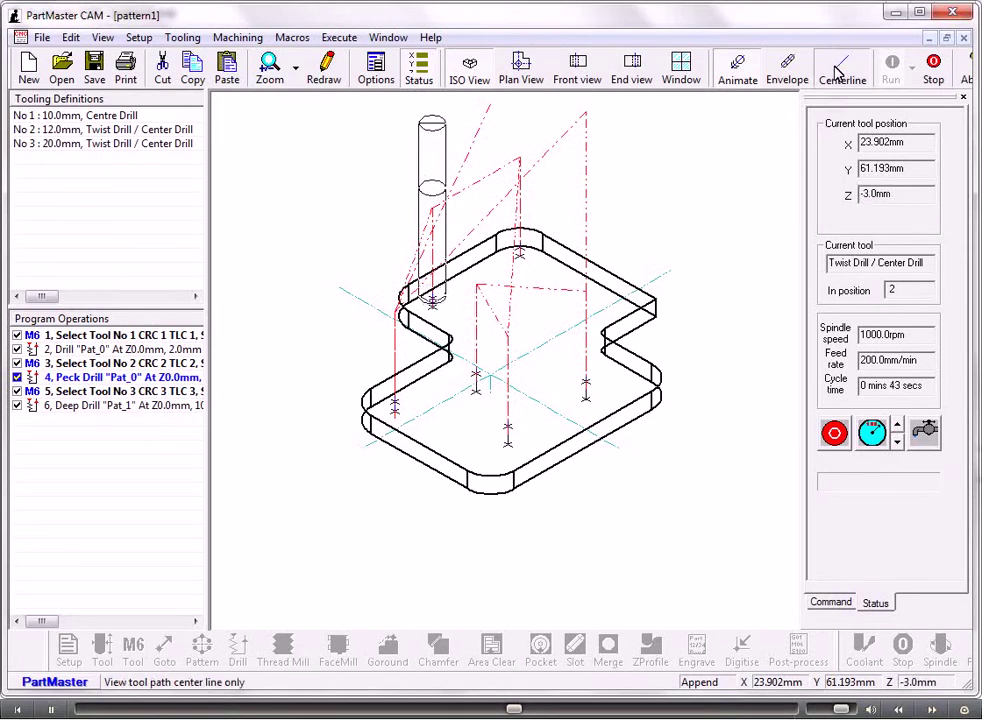
left_click(836, 79)
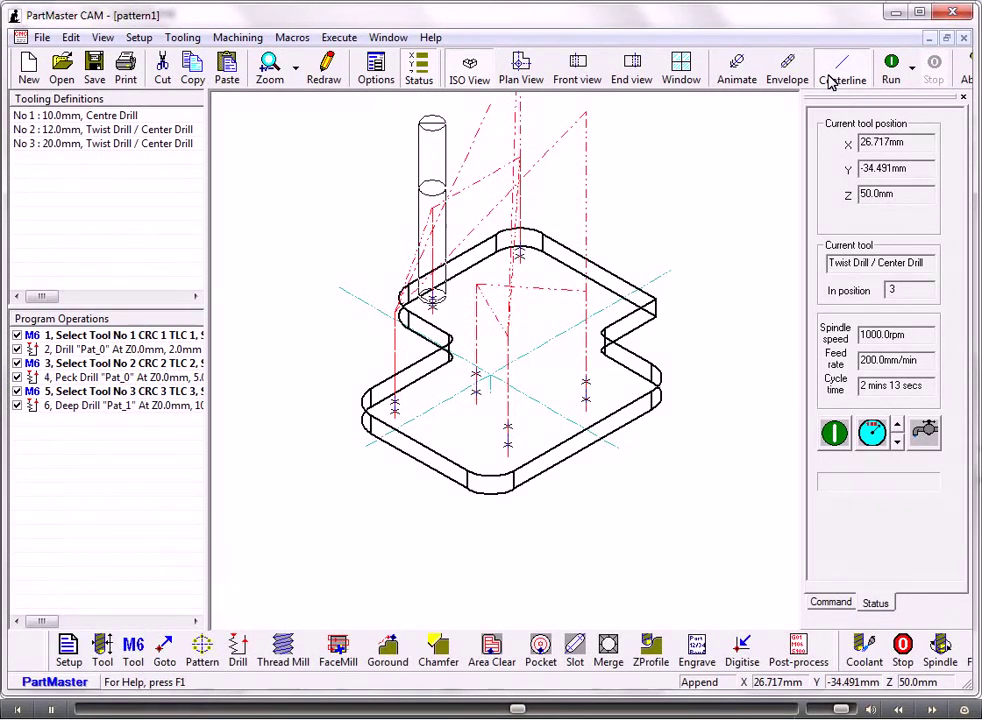
Define tool 4 as a 10 mm end mill, change to it, and add a goround around Con_0
left_click(102, 650)
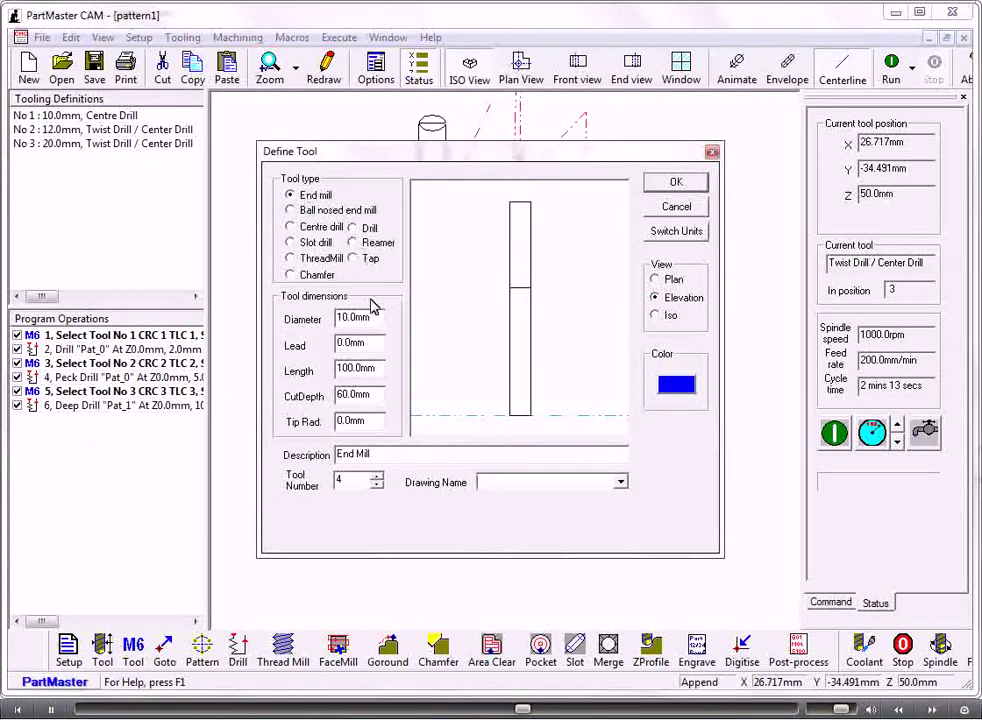
left_click(660, 183)
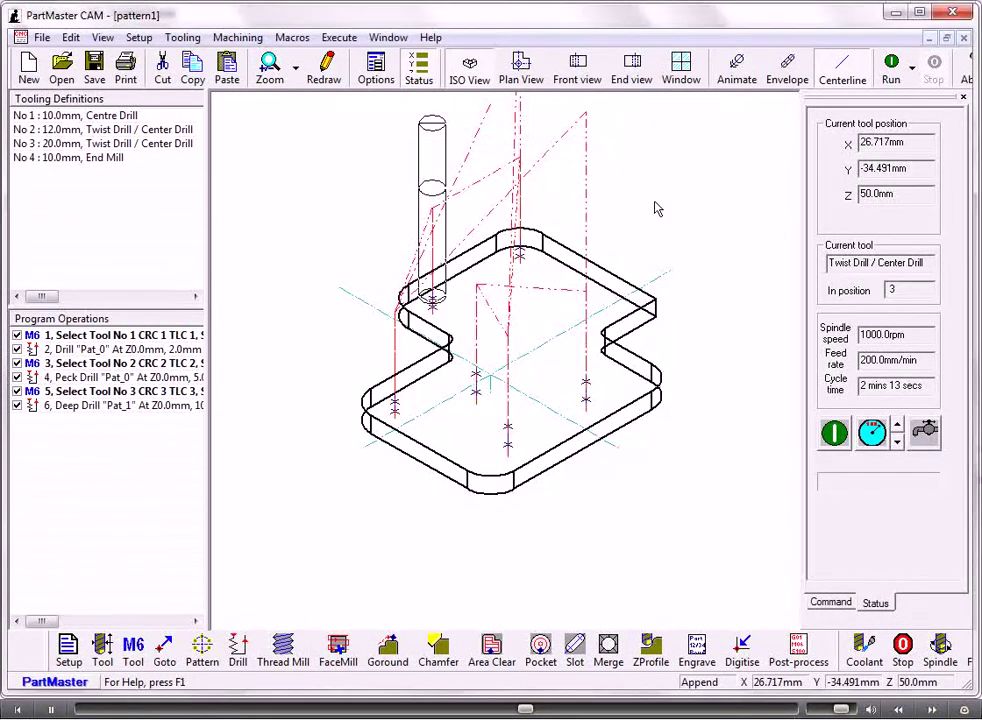
left_click(133, 649)
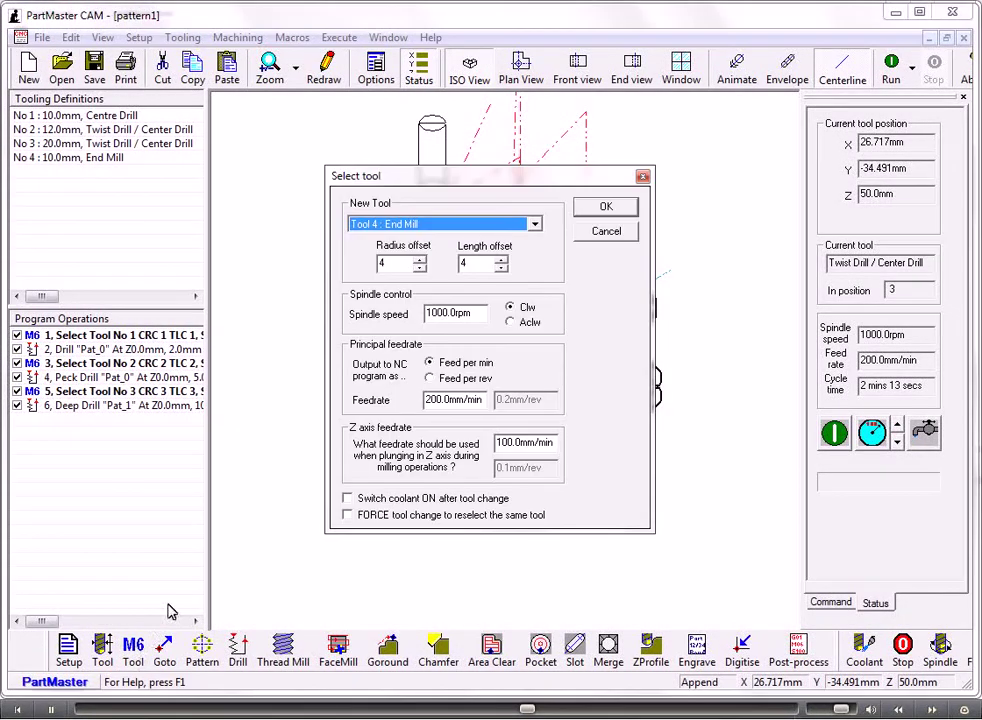
left_click(603, 208)
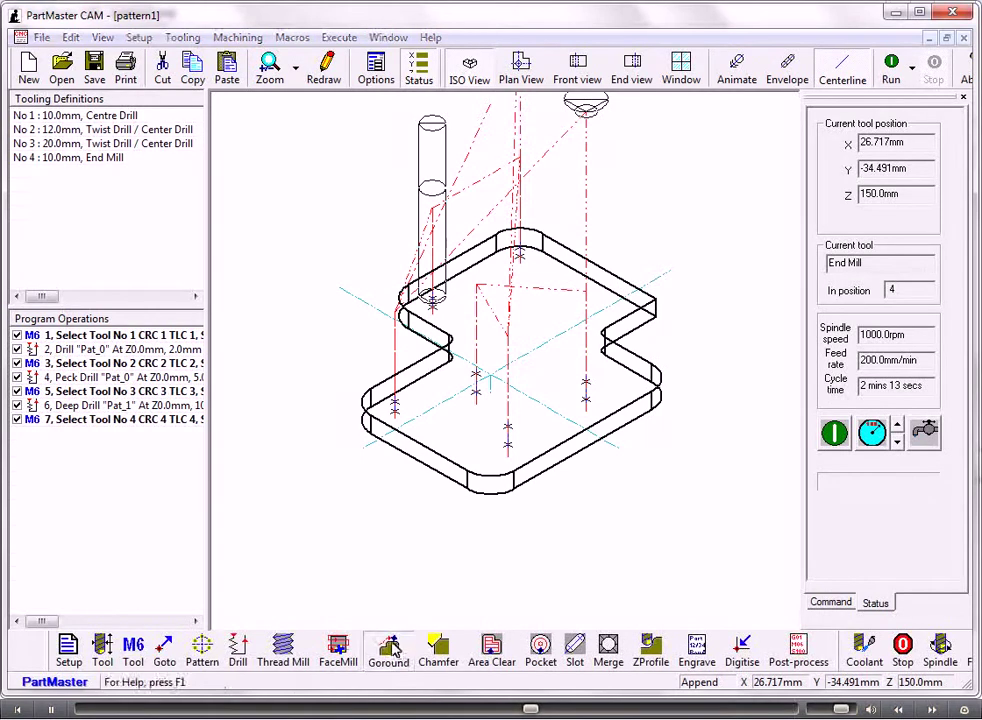
left_click(389, 650)
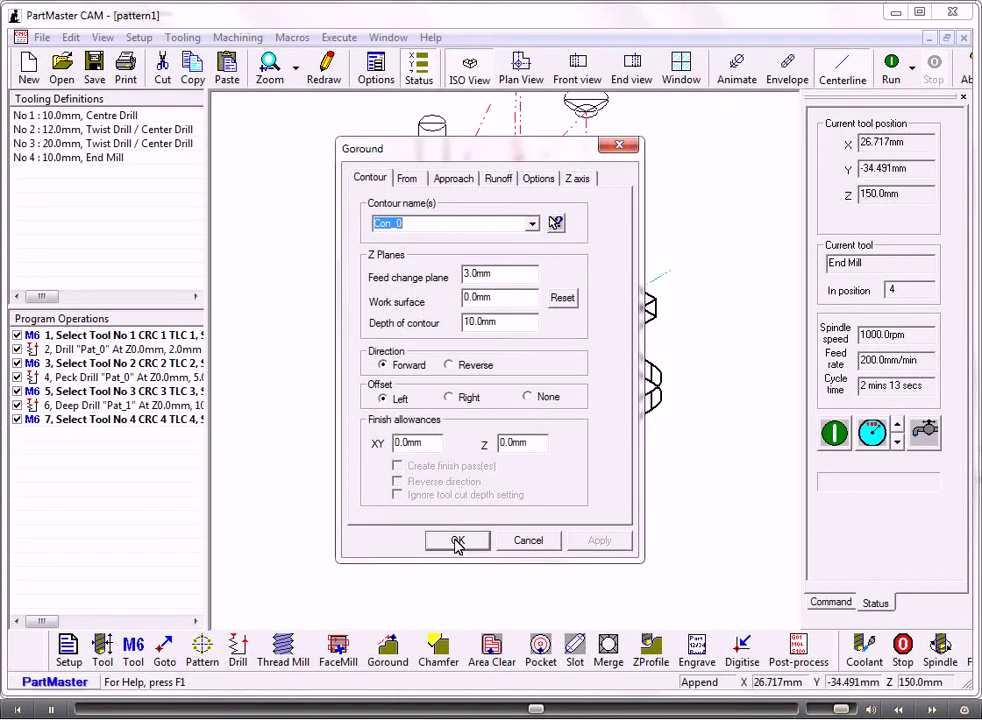
left_click(457, 541)
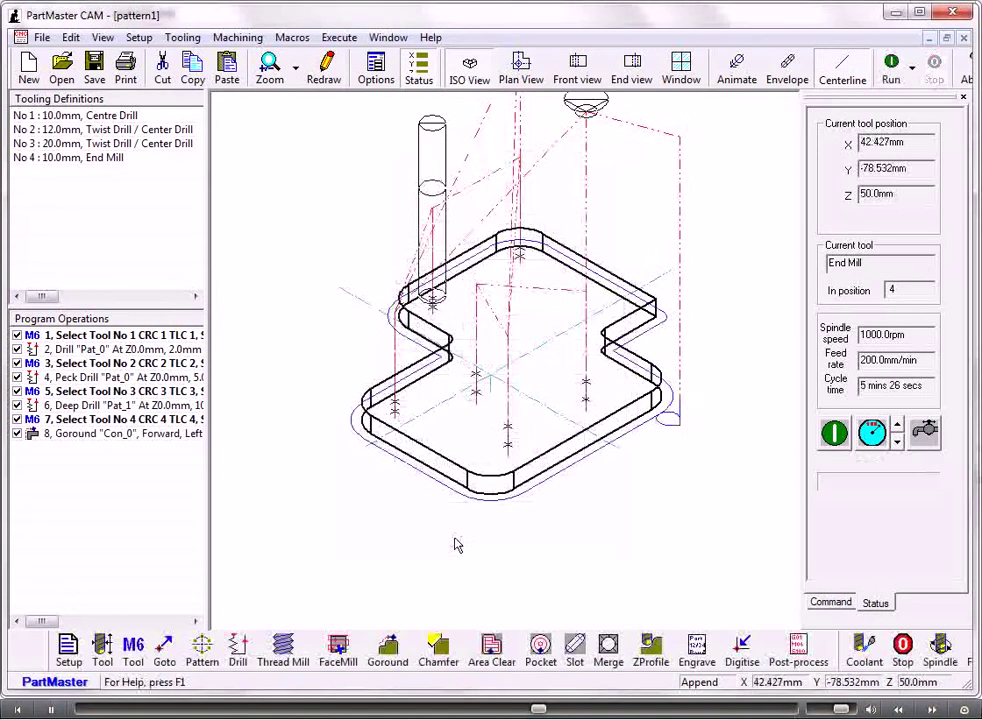
Uncheck program operations 1 to 4 to exclude them from simulation
left_click(17, 335)
left_click(17, 349)
left_click(17, 363)
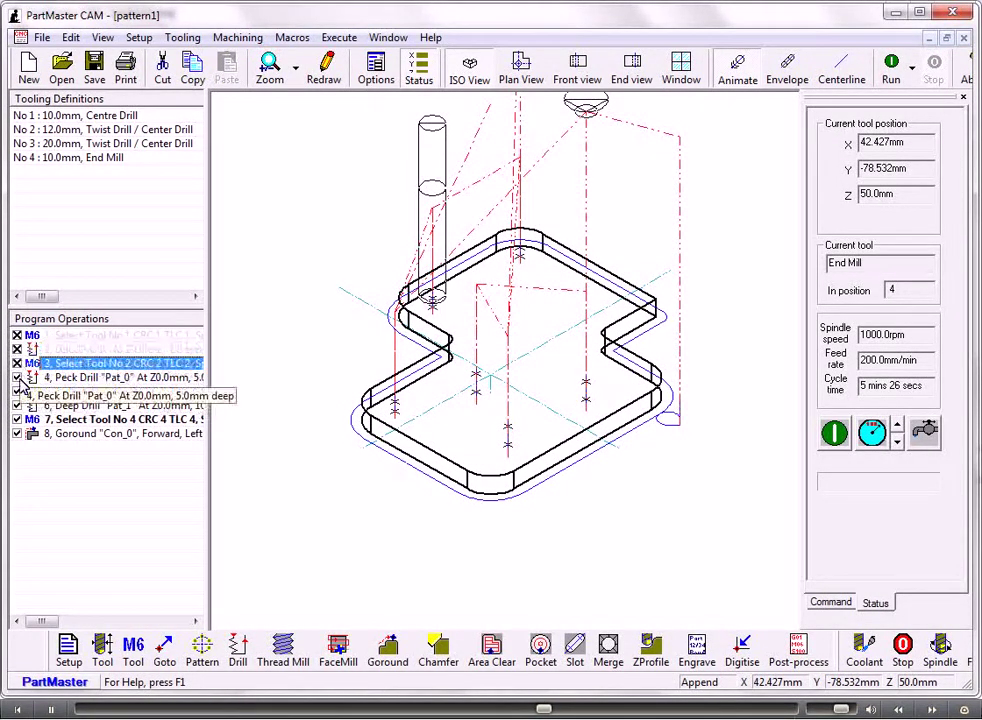
left_click(18, 377)
left_click(17, 377)
Exclude operation 5 and simulate only the Con_0 goround, giving 3 mins 12 secs
left_click(17, 391)
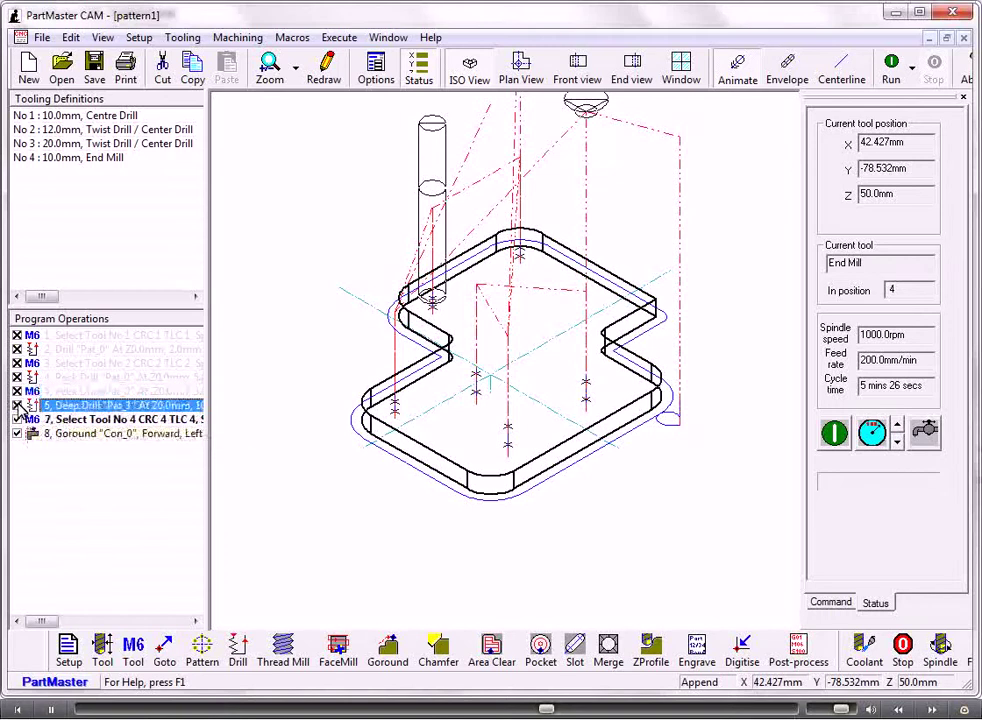
left_click(891, 66)
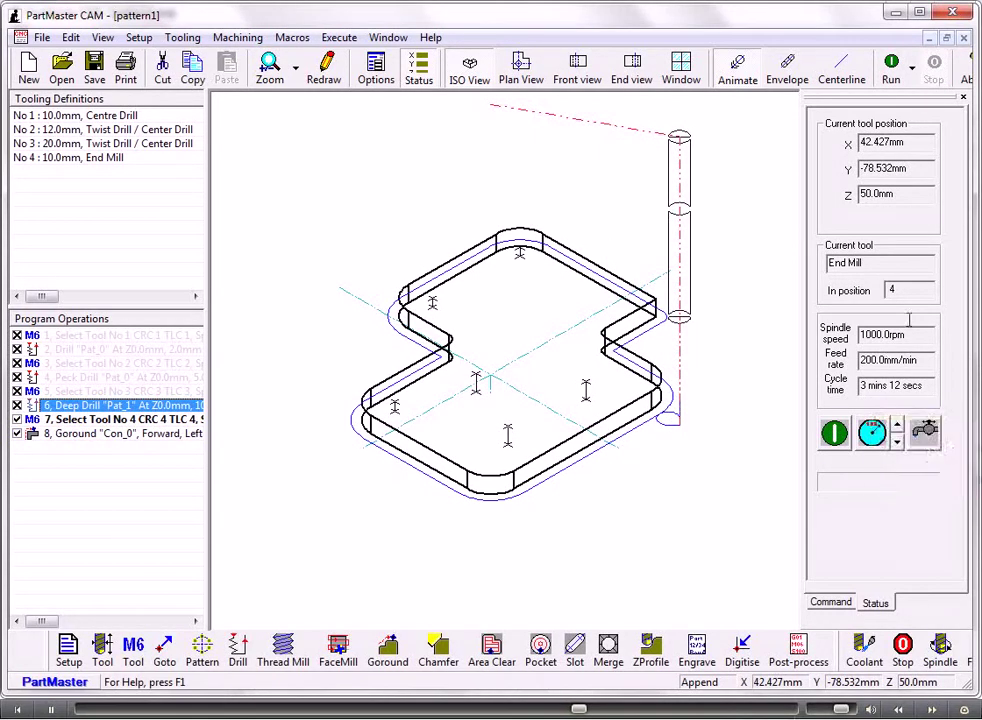
Close PartMaster CAM, confirming the save of the program as pattern1.cnc
left_click(955, 14)
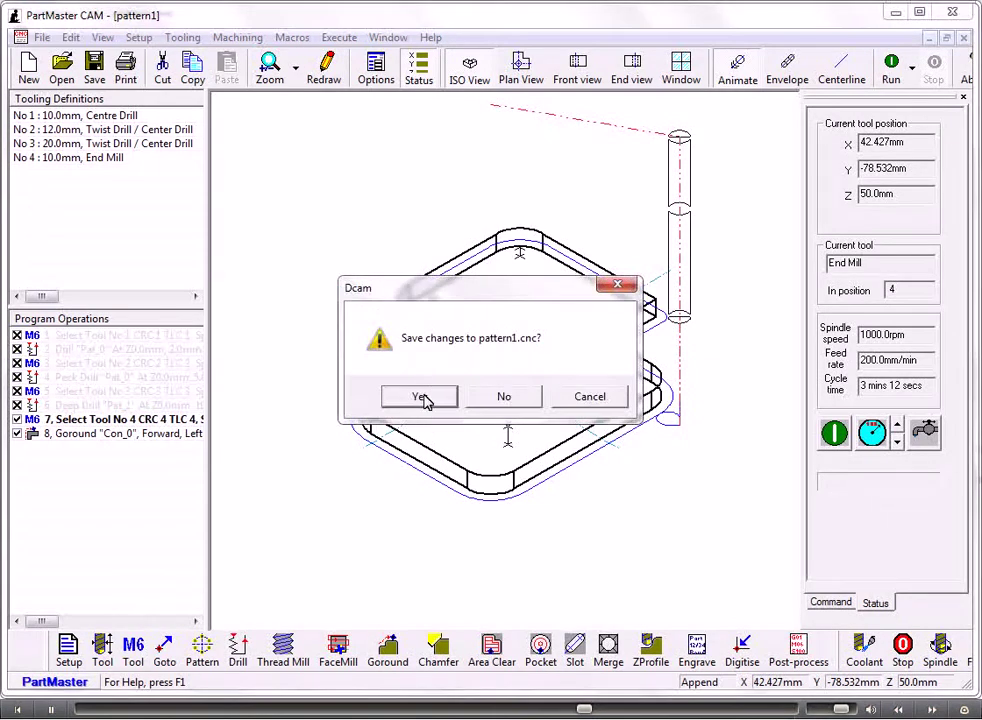
left_click(421, 397)
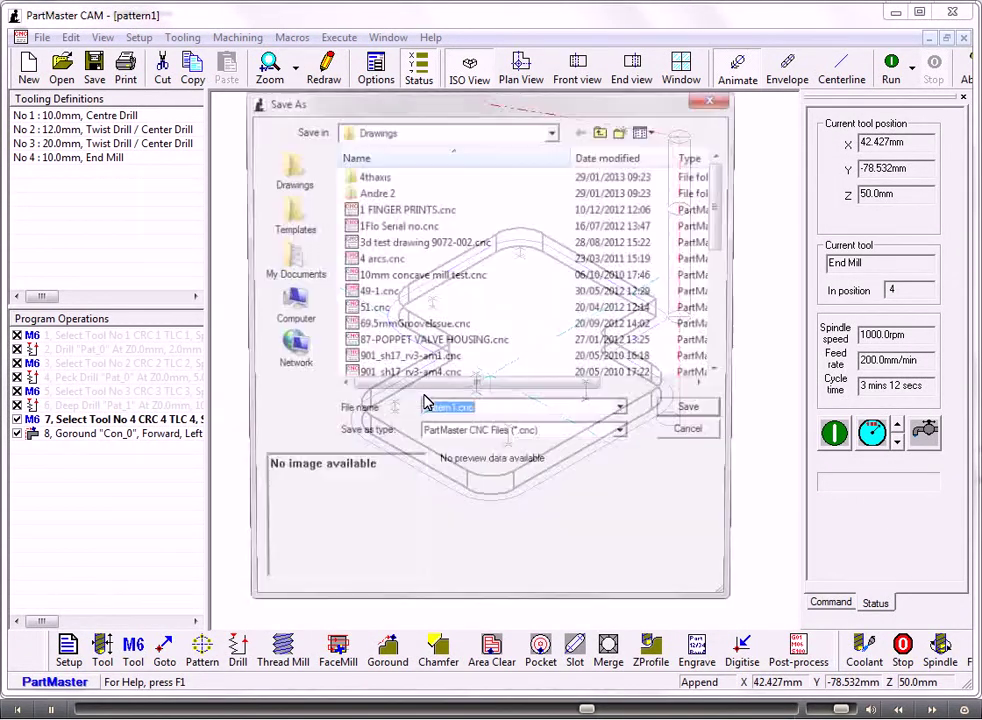
left_click(697, 411)
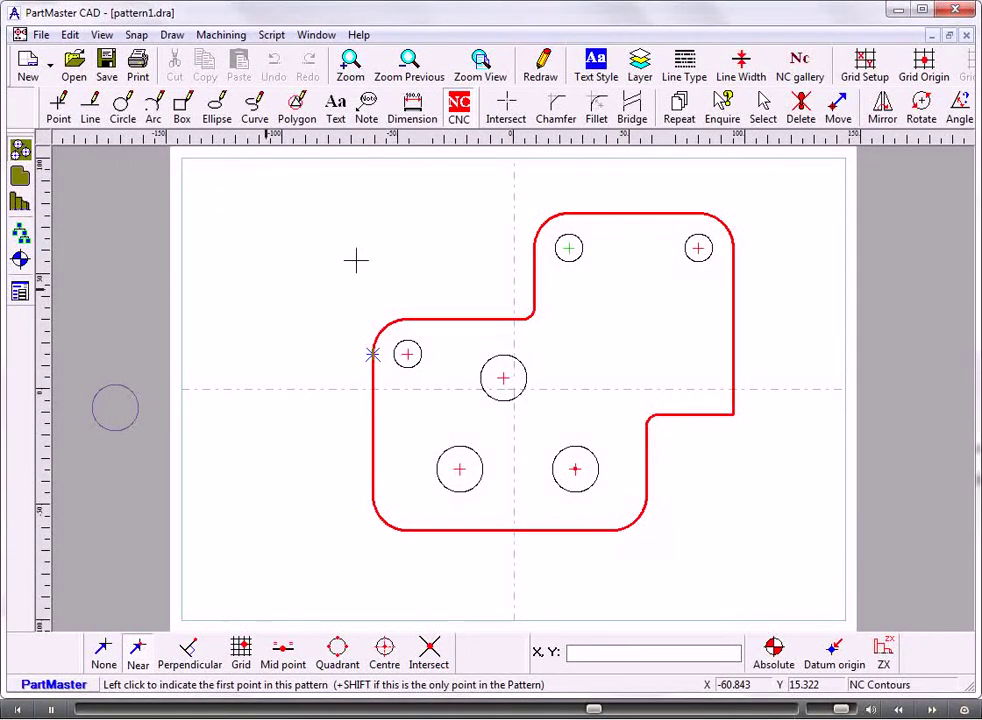
Delete the red outline contour Con_0 from the drawing
left_click(801, 108)
right_click(237, 176)
left_click(318, 475)
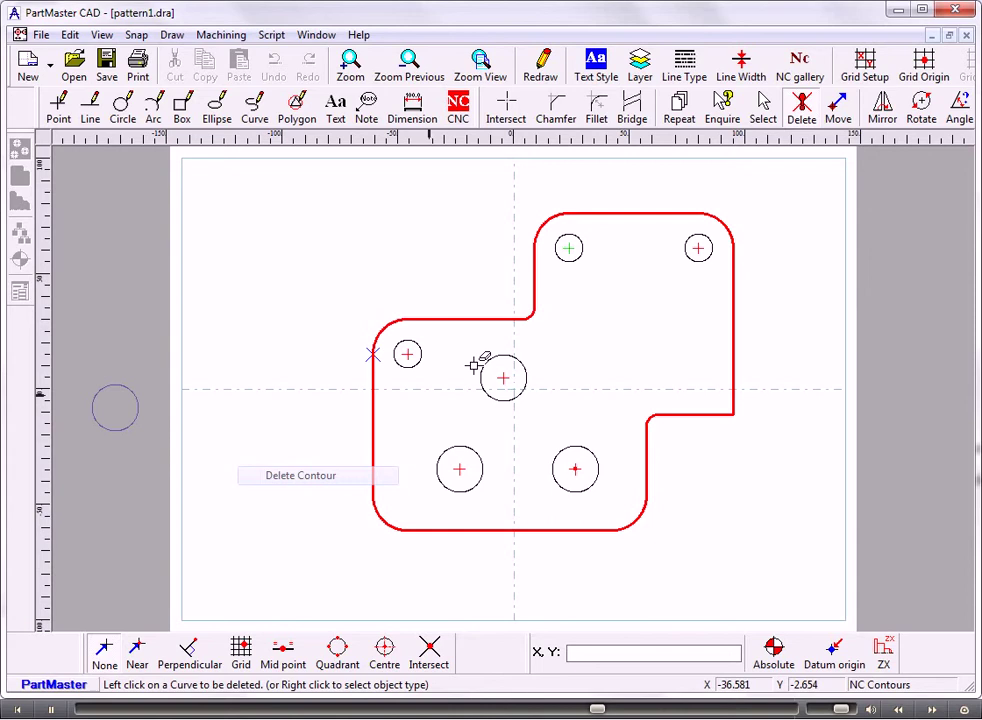
left_click(470, 318)
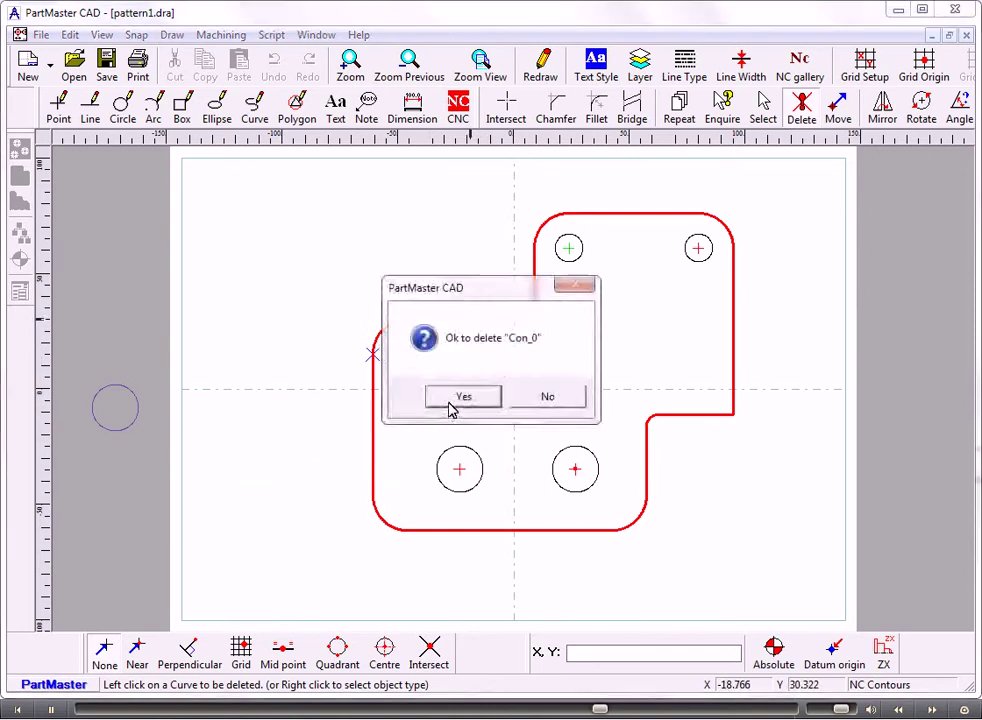
key("Escape")
Delete the hole patterns Pat_0 and Pat_1
right_click(241, 194)
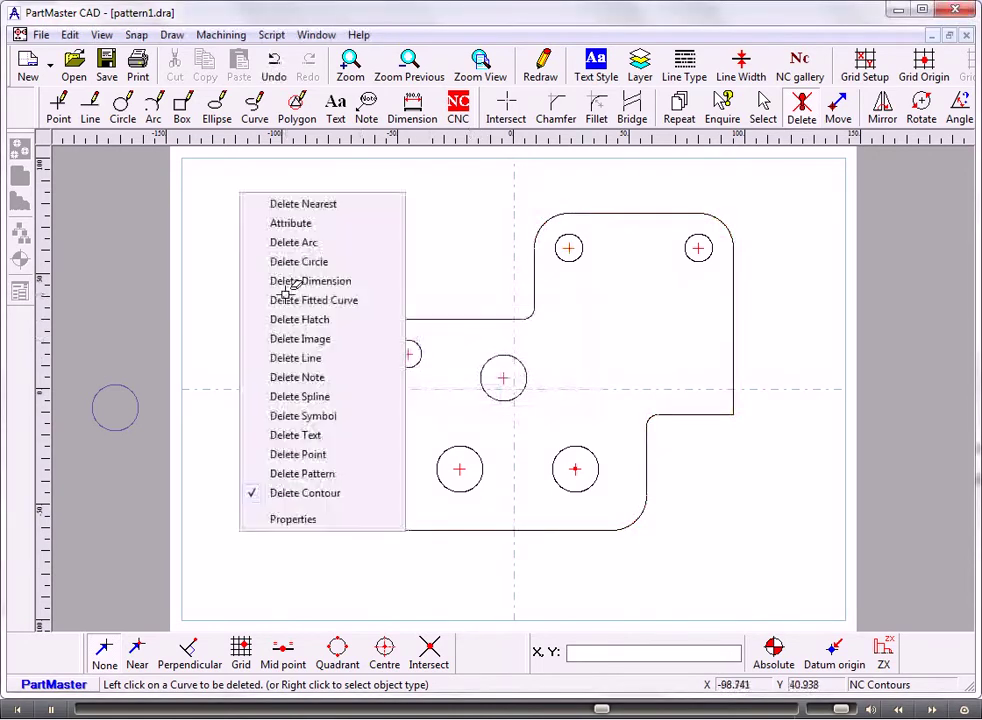
left_click(316, 474)
left_click(410, 355)
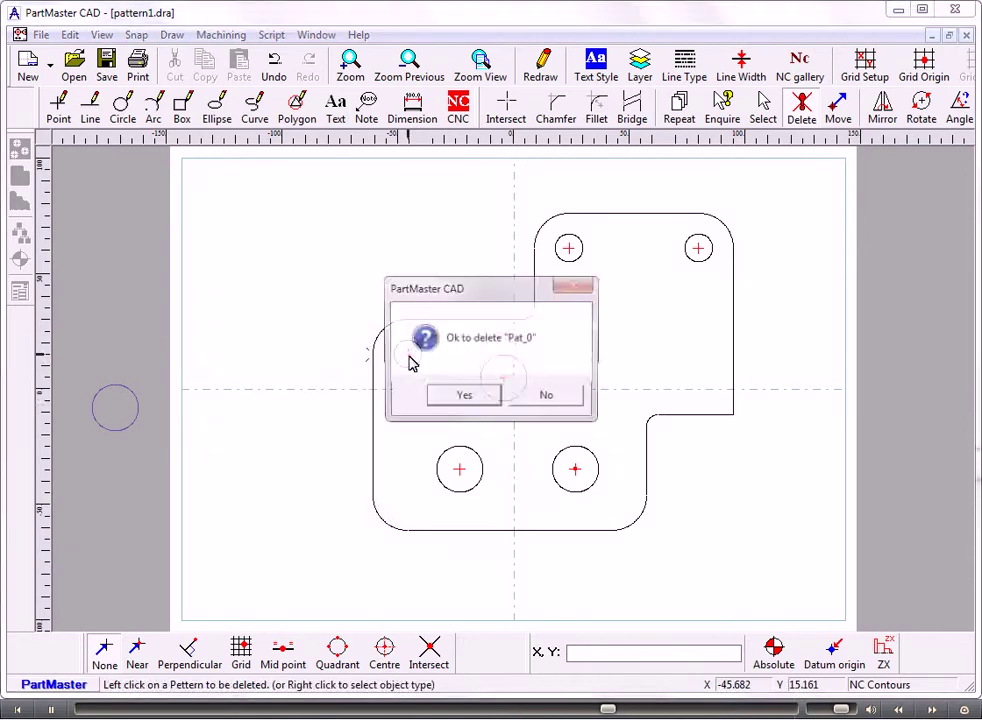
left_click(490, 396)
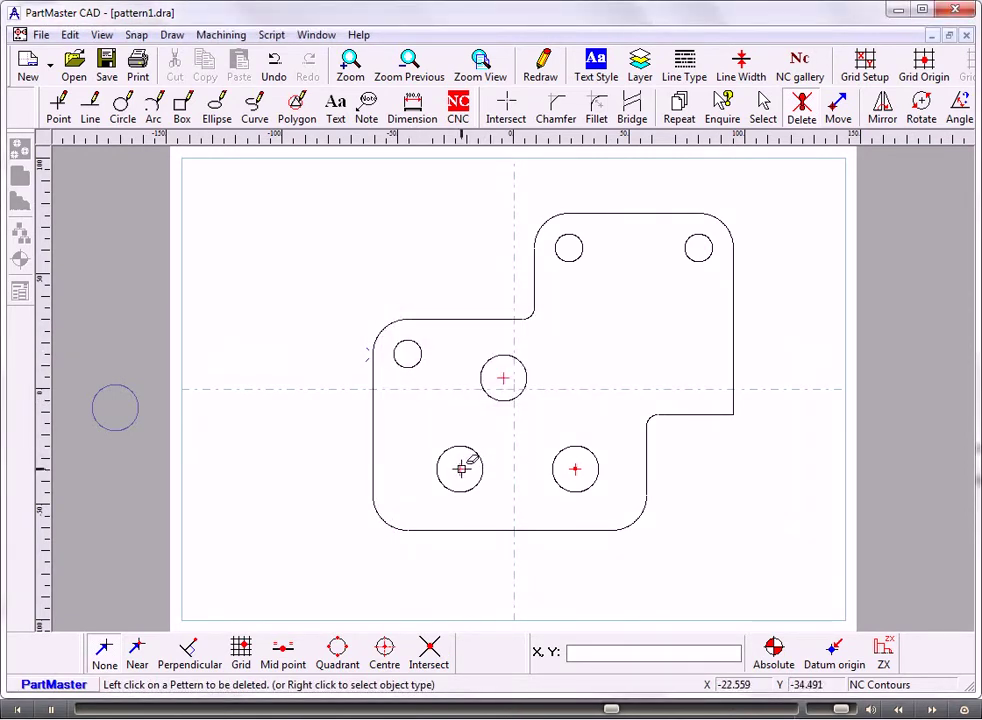
left_click(460, 467)
left_click(465, 397)
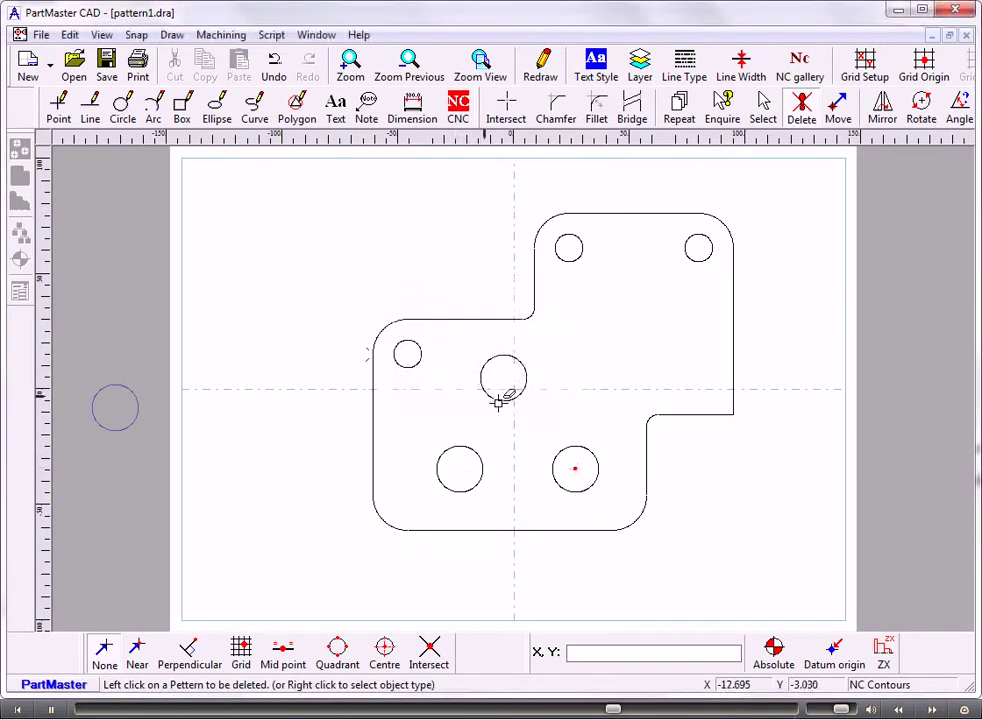
Box-select the whole L-shaped part and its six holes, then reach Machining > Create NC
left_click(764, 107)
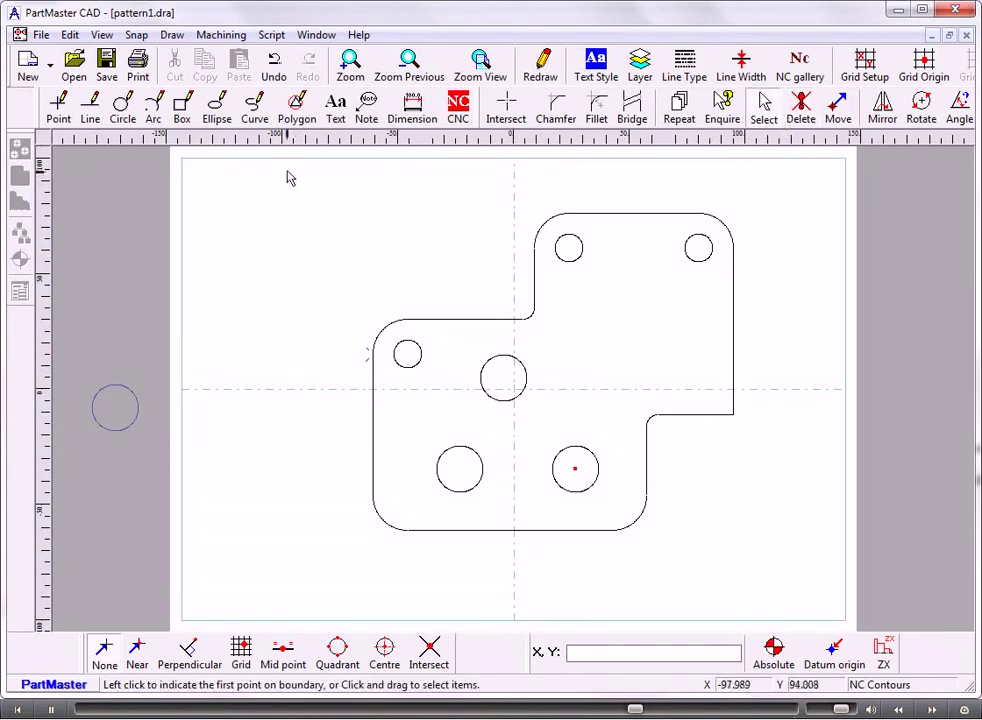
left_click_drag(287, 173, 776, 562)
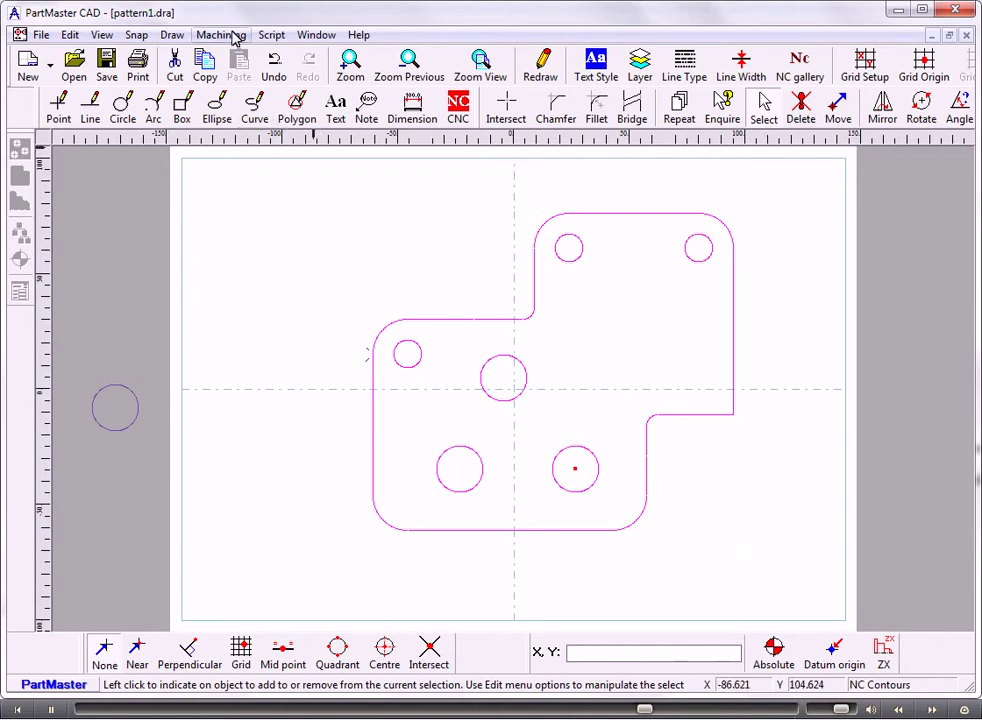
left_click(235, 37)
mouse_move(230, 74)
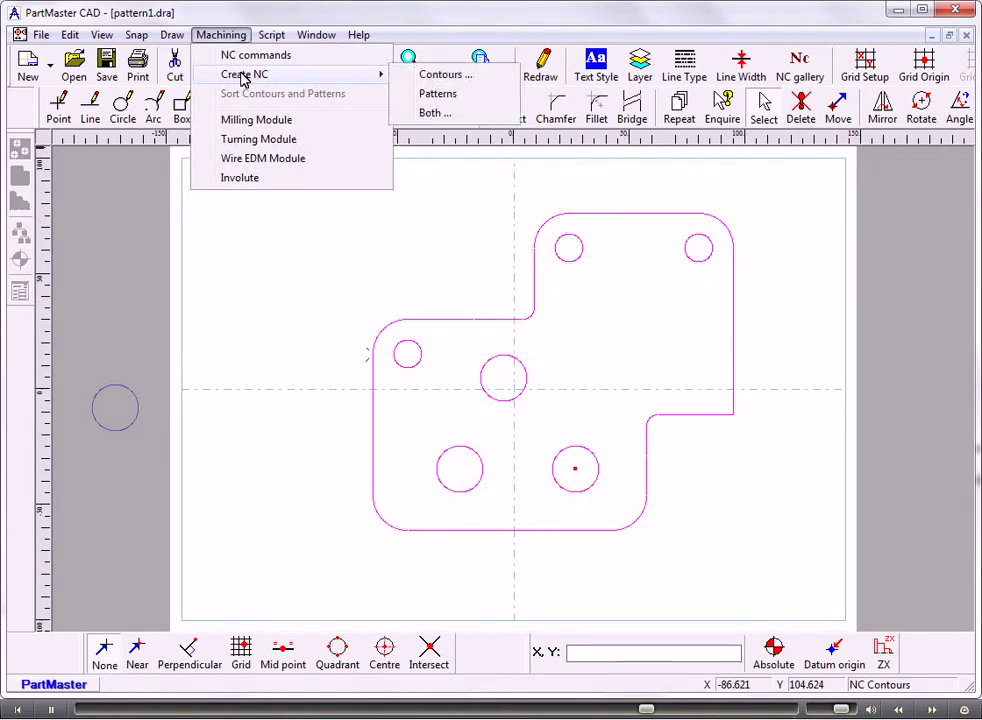
Generate both contours and patterns, giving pattern Pat_1200 a 5 mm depth
left_click(432, 113)
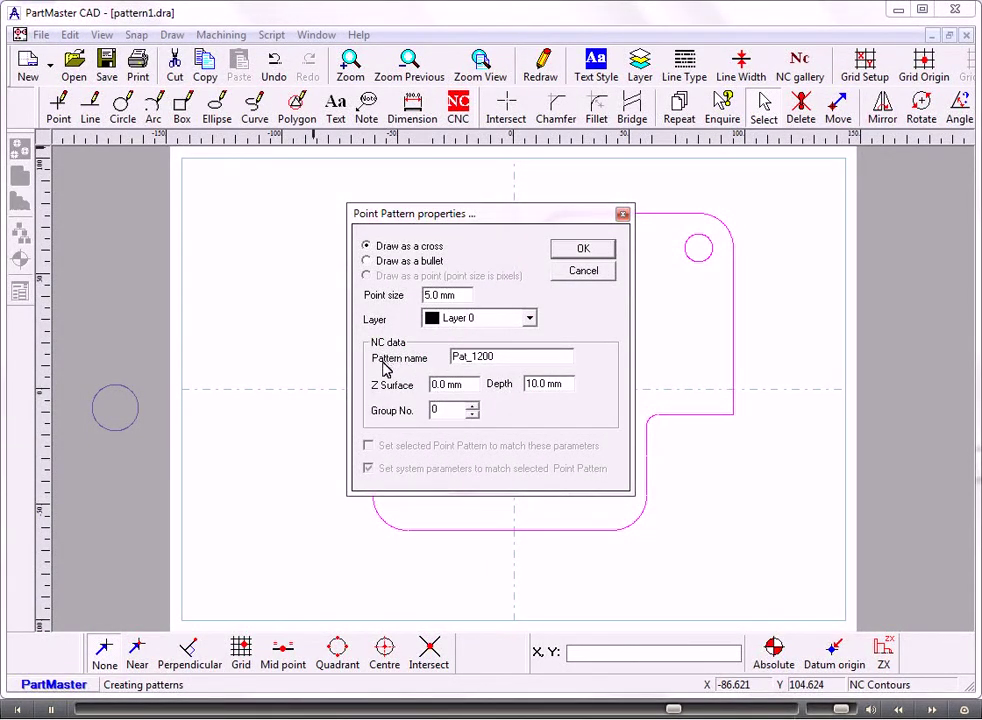
left_click_drag(494, 356, 447, 357)
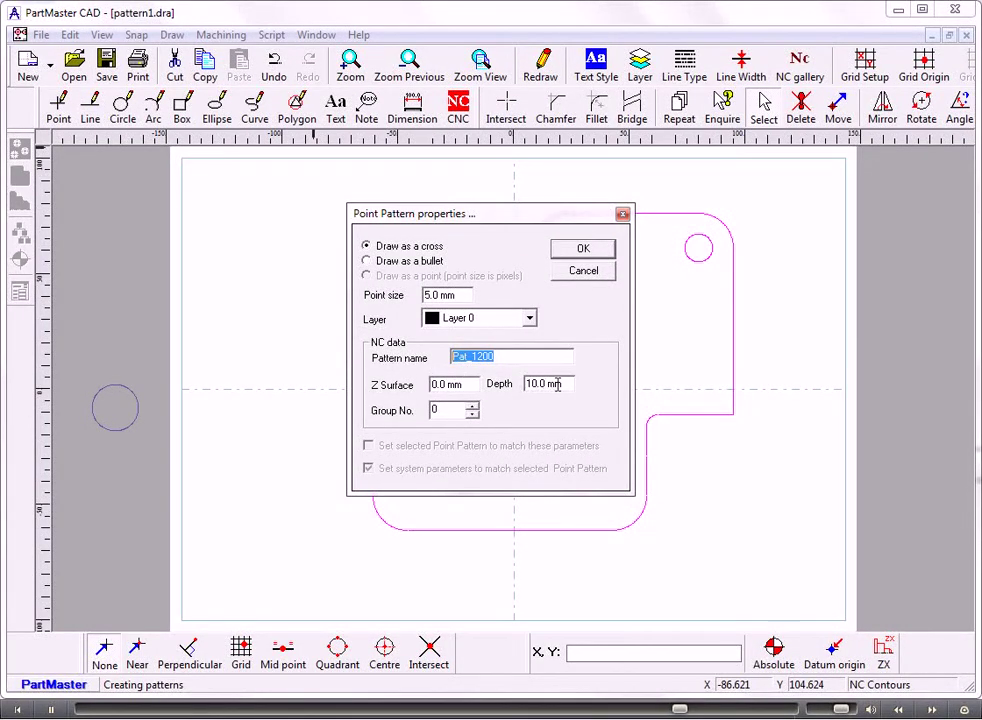
left_click_drag(566, 384, 497, 382)
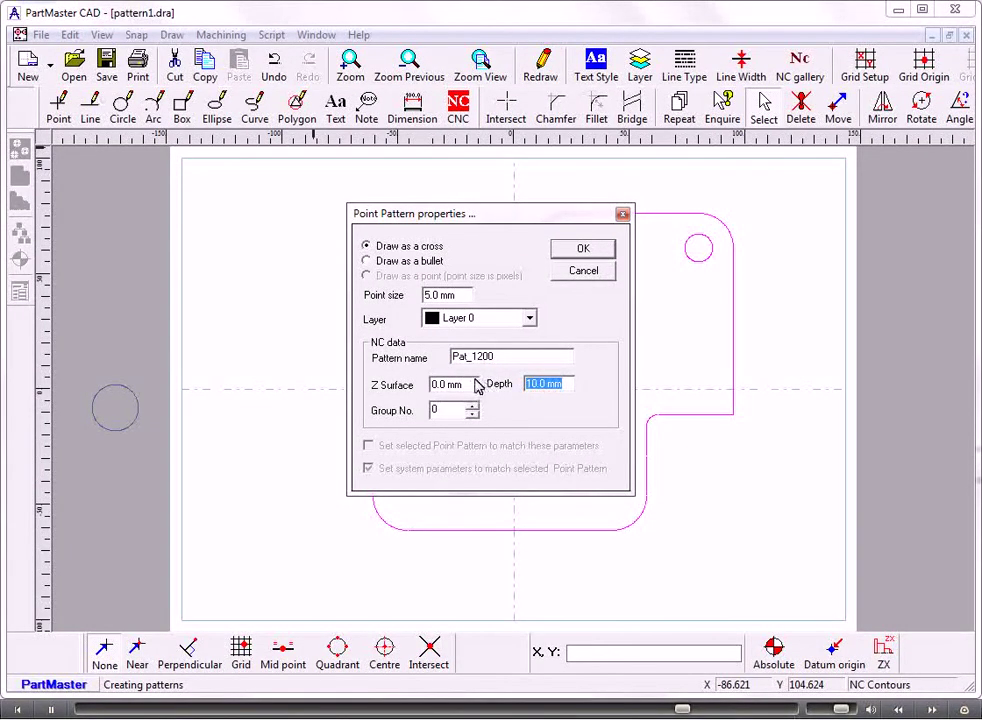
type("5")
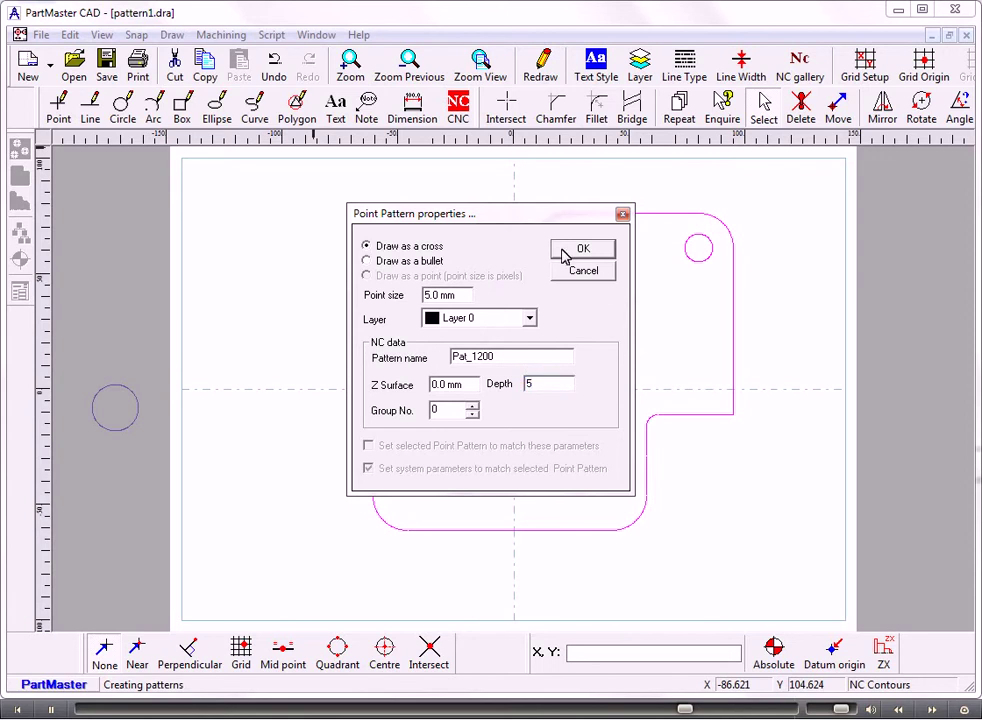
left_click(582, 249)
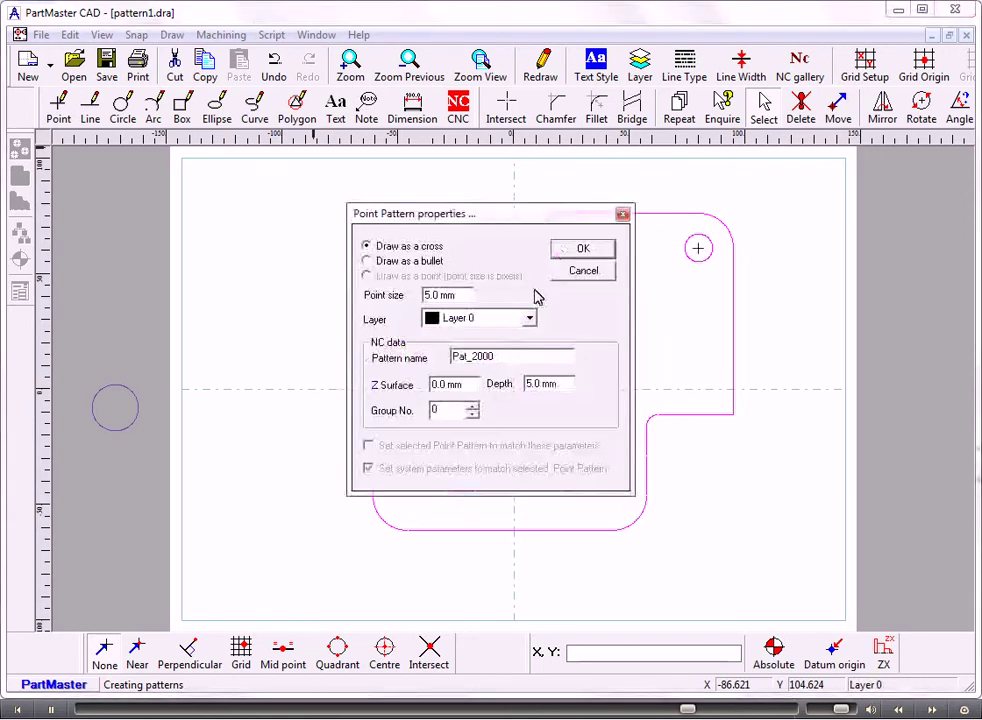
Give the next pattern, Pat_2000, a 10 mm depth
left_click_drag(504, 357, 463, 361)
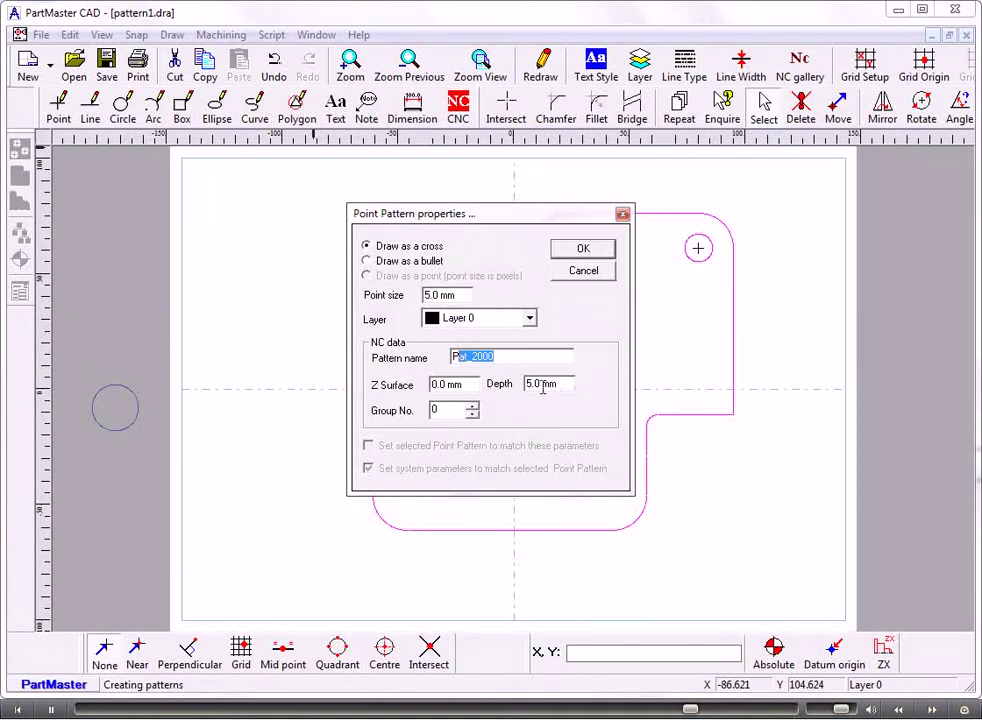
left_click_drag(570, 384, 493, 400)
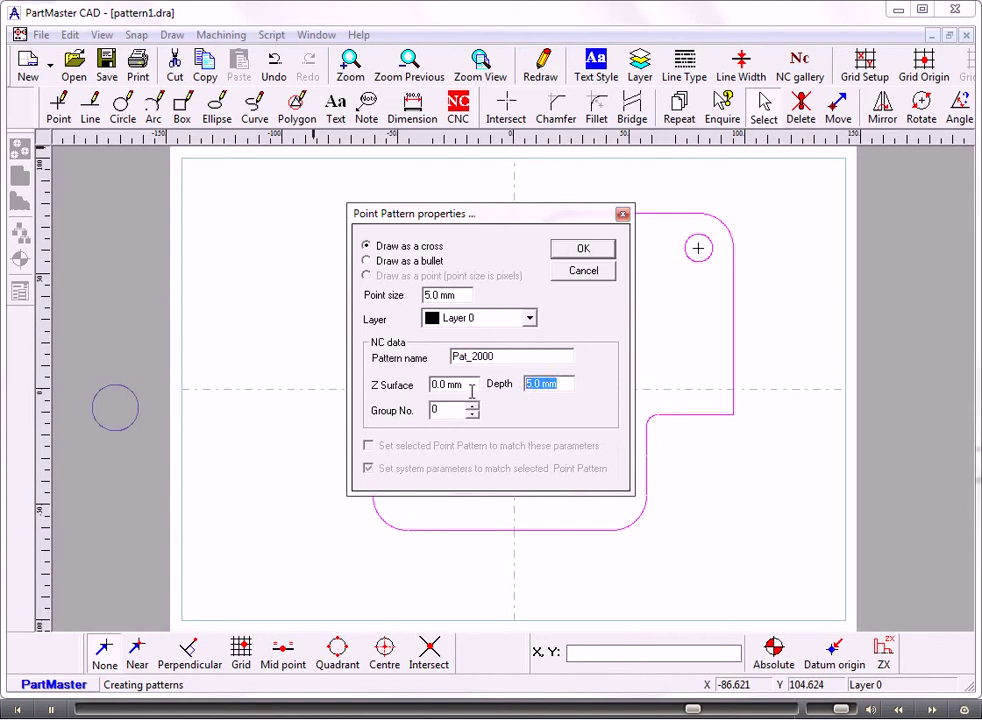
type("10")
left_click(568, 250)
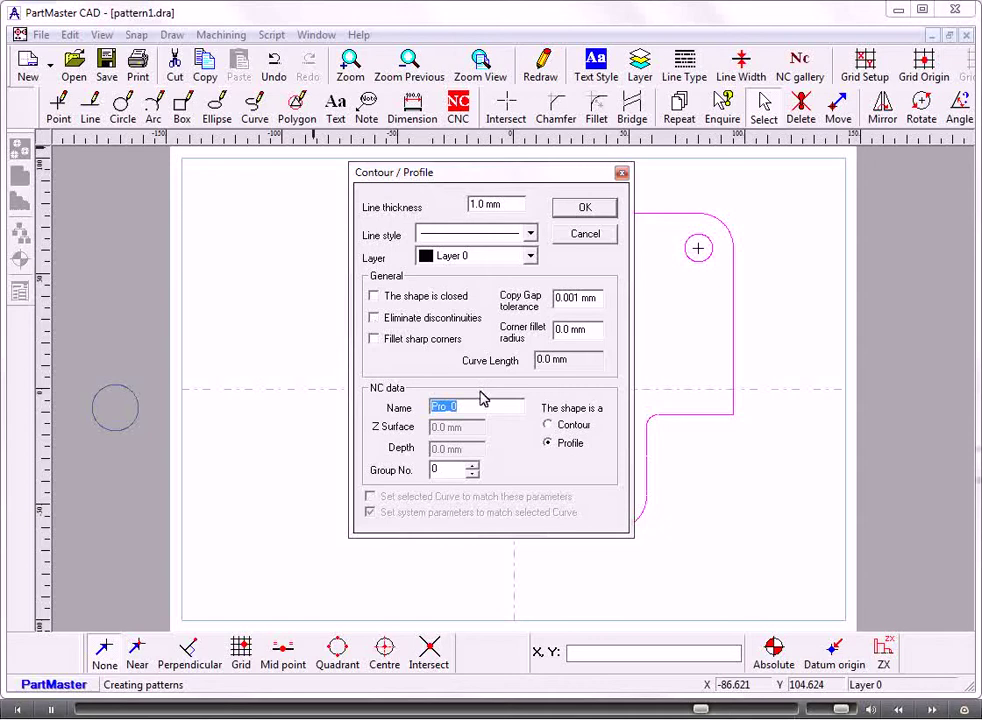
Create 10 mm-deep contours with a 0.0 Deg start angle, yielding Pro_0 through Pro_6
left_click(547, 424)
double_click(447, 448)
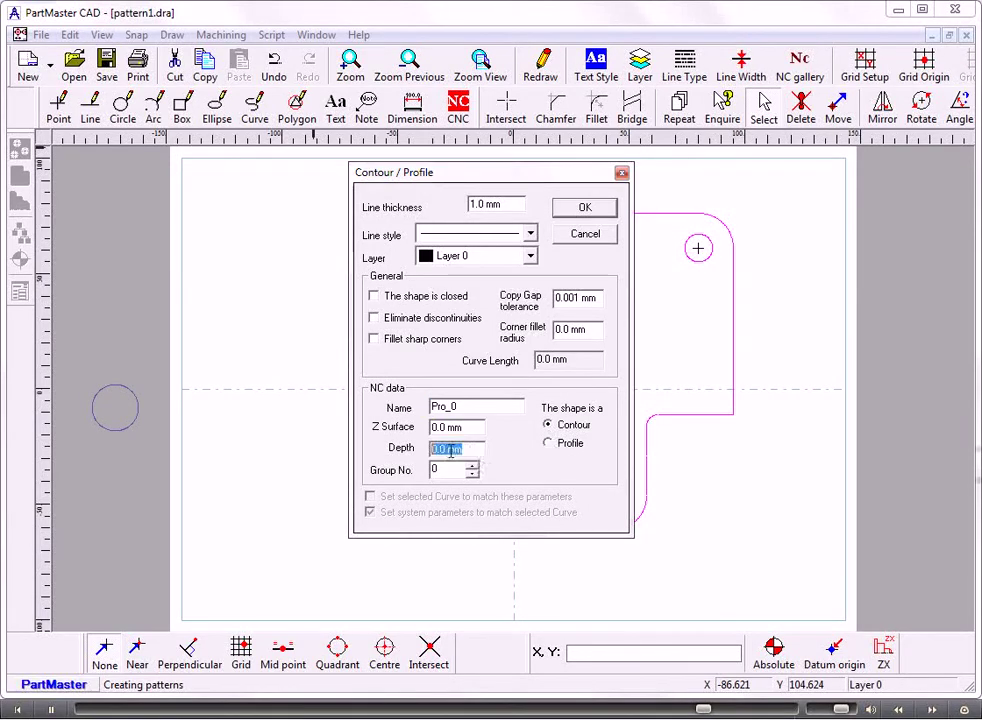
type("1")
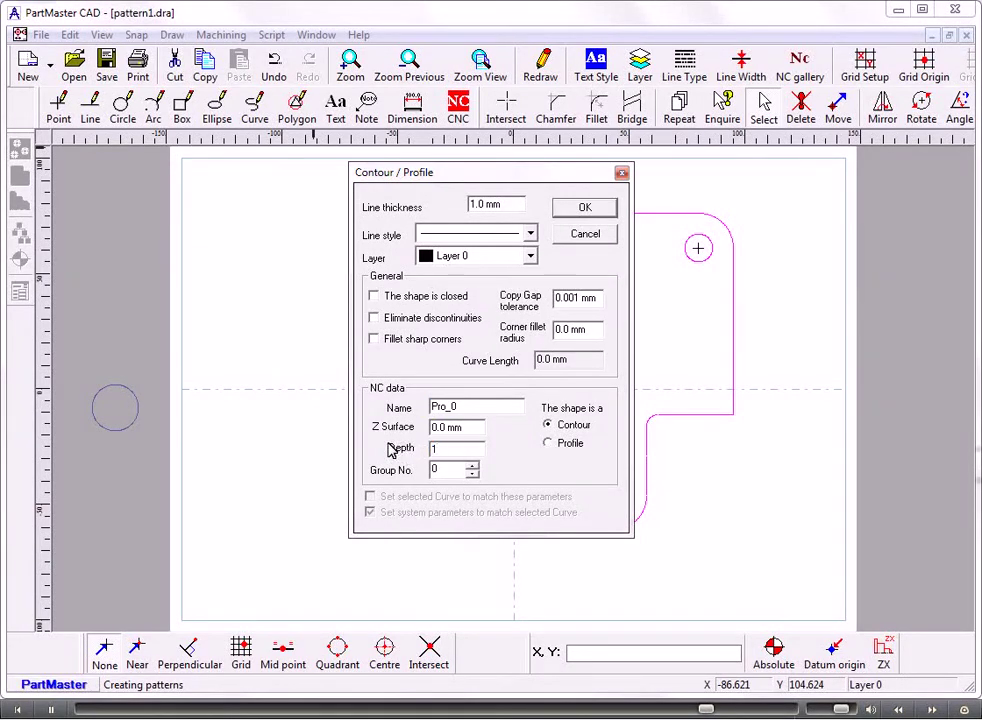
type("0")
left_click(583, 210)
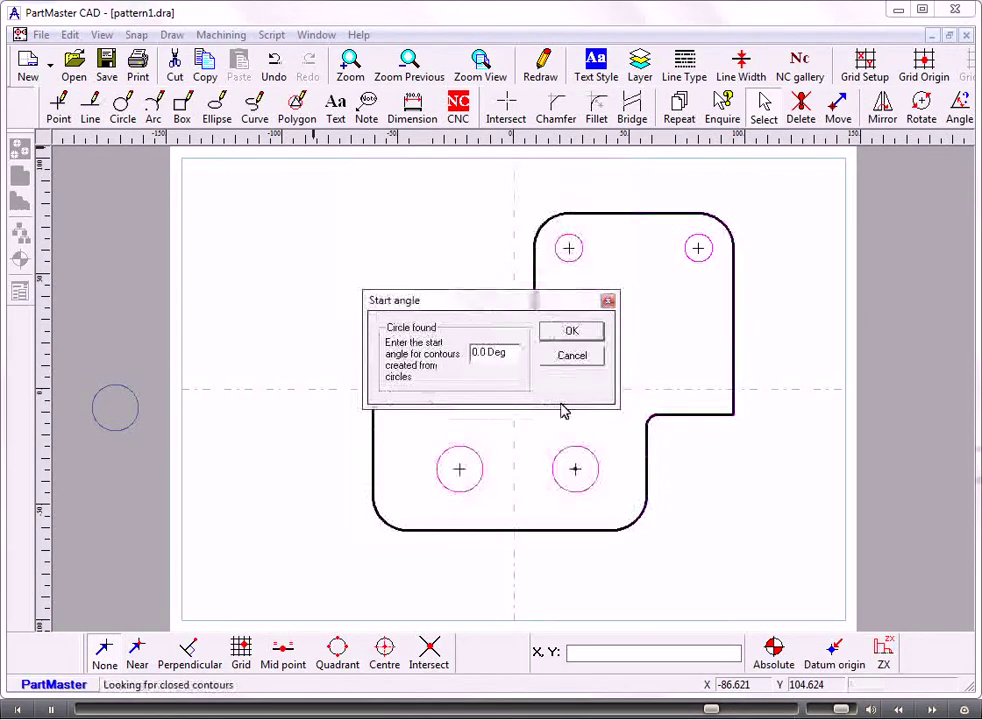
left_click_drag(511, 305, 373, 210)
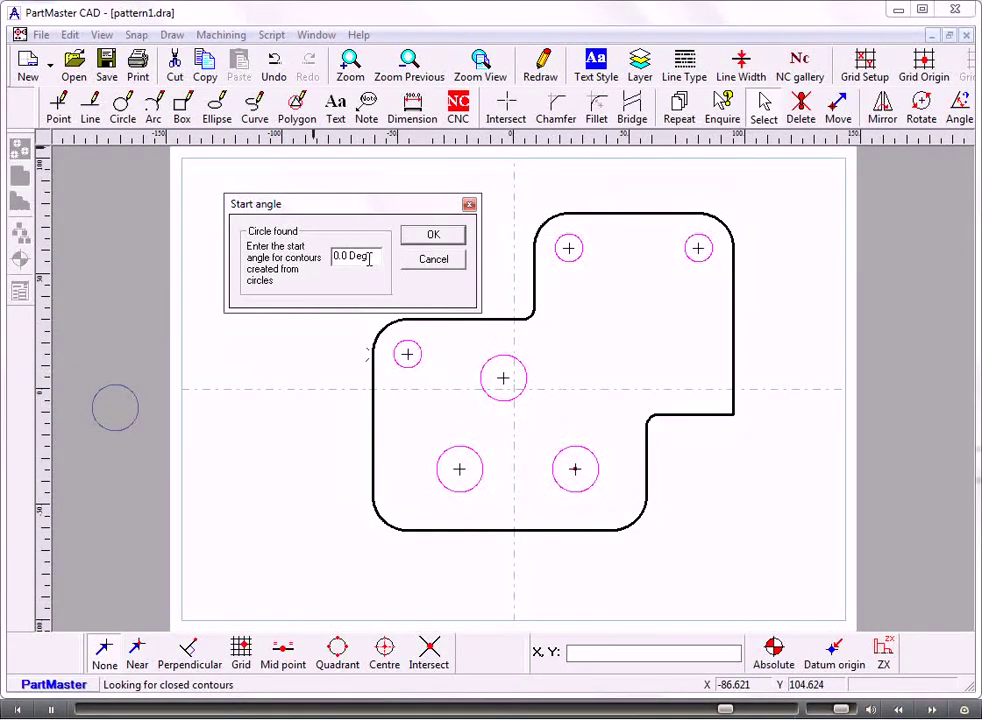
left_click(430, 236)
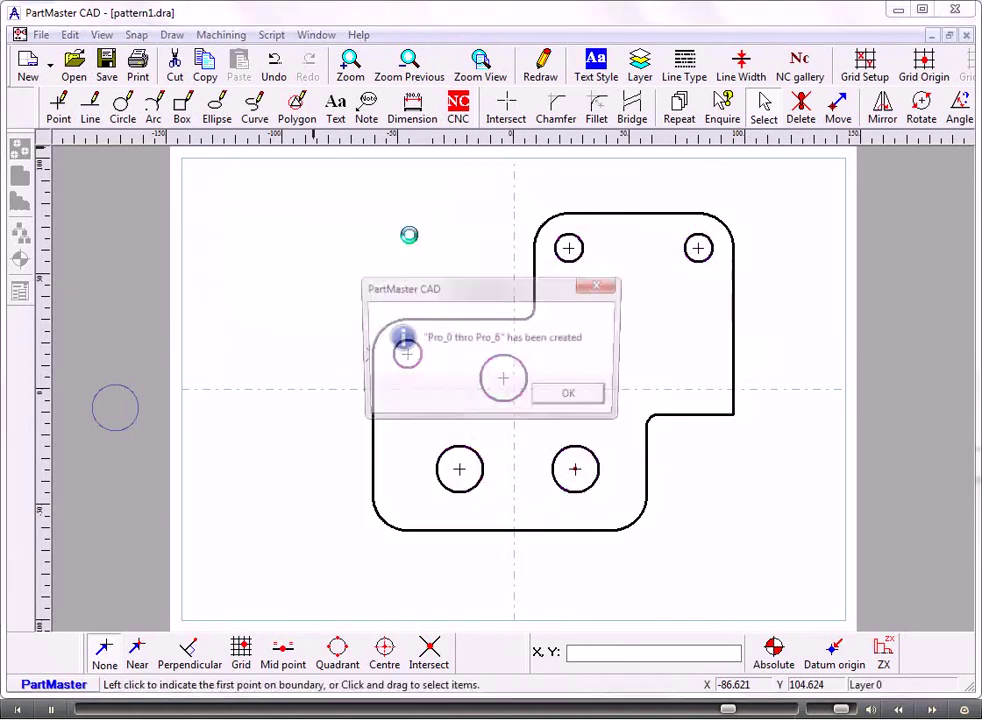
left_click(571, 396)
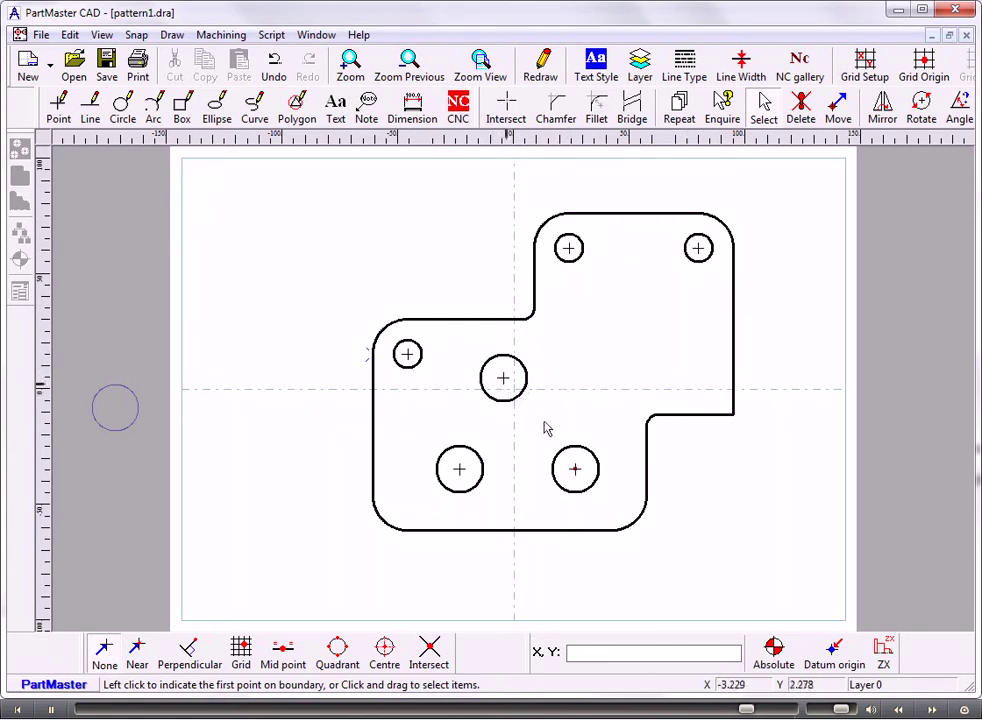
Launch the Milling Module, reload the modified geometry, and select the Goround Con_0 operation
left_click(222, 36)
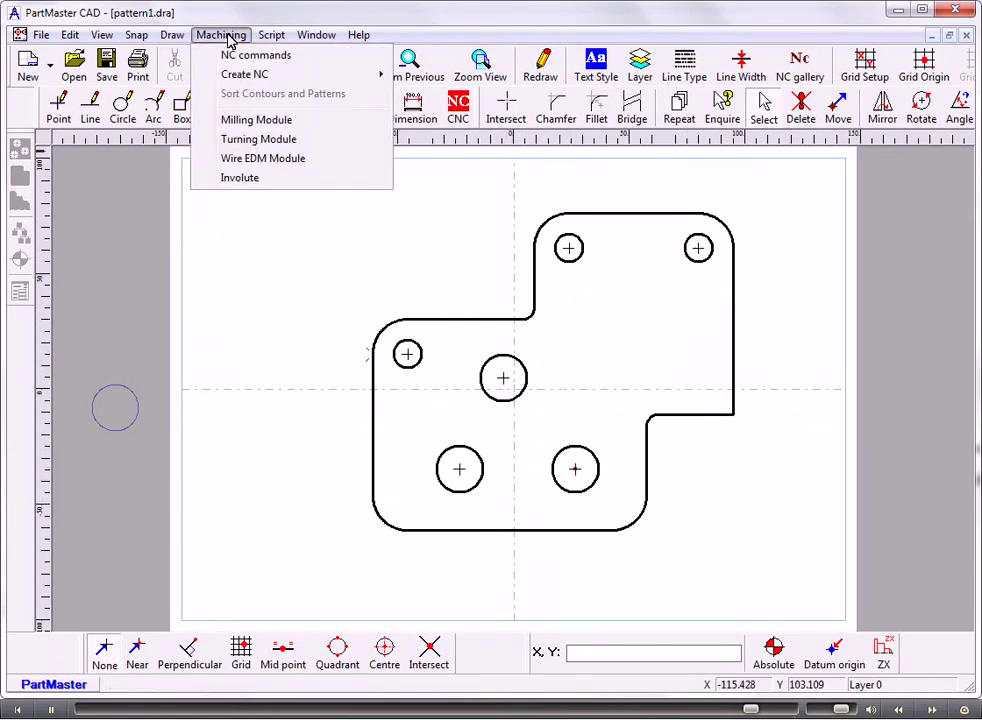
left_click(250, 120)
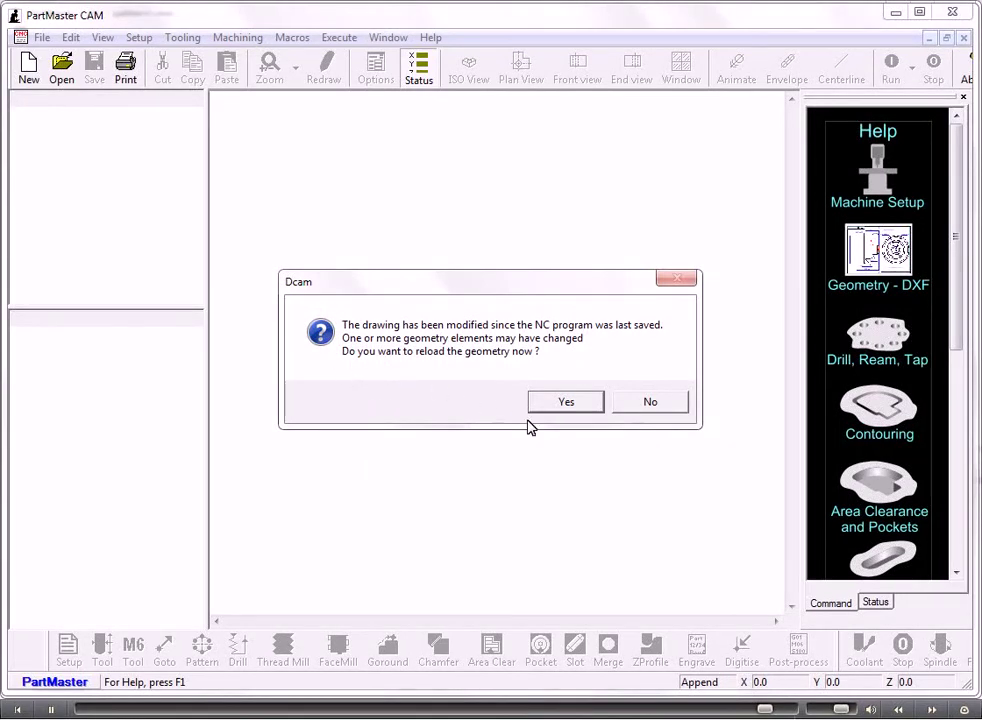
left_click(566, 401)
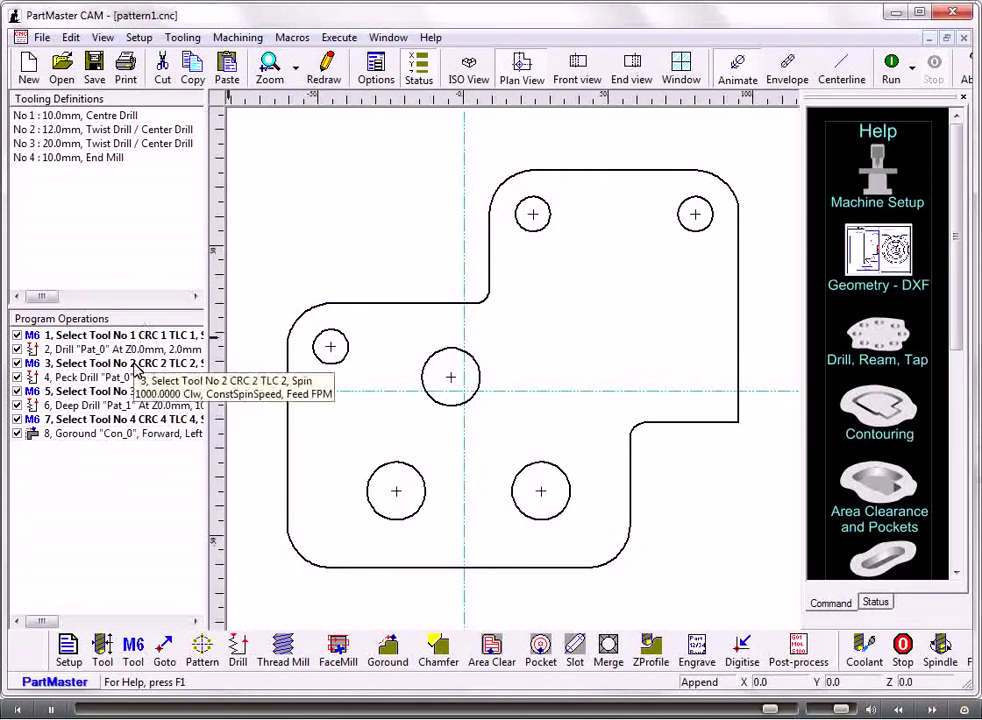
left_click(131, 434)
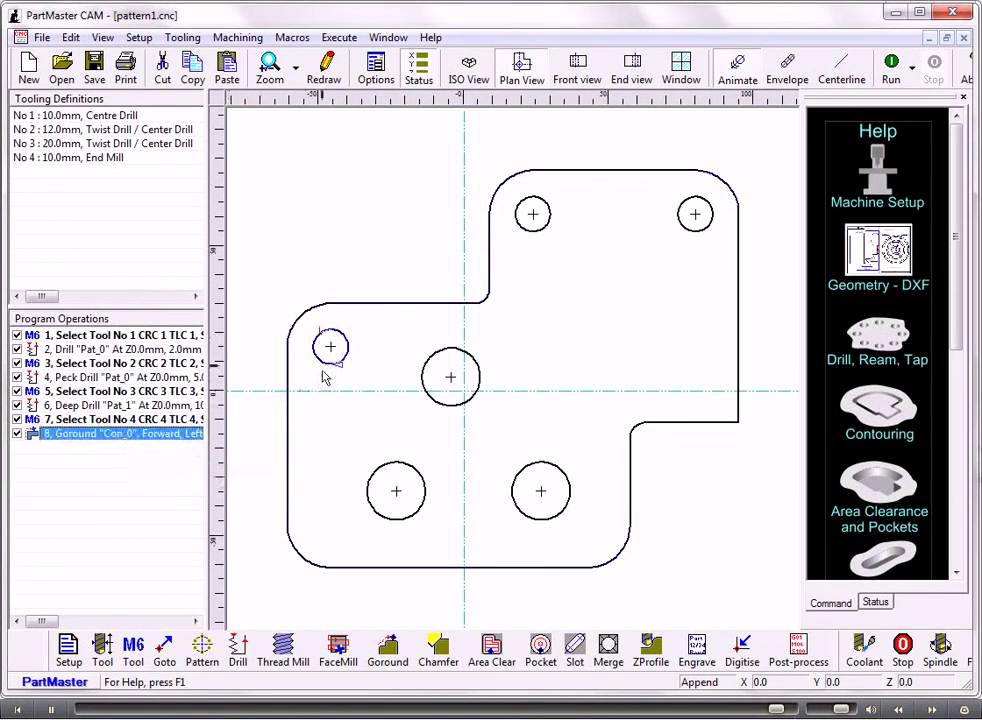